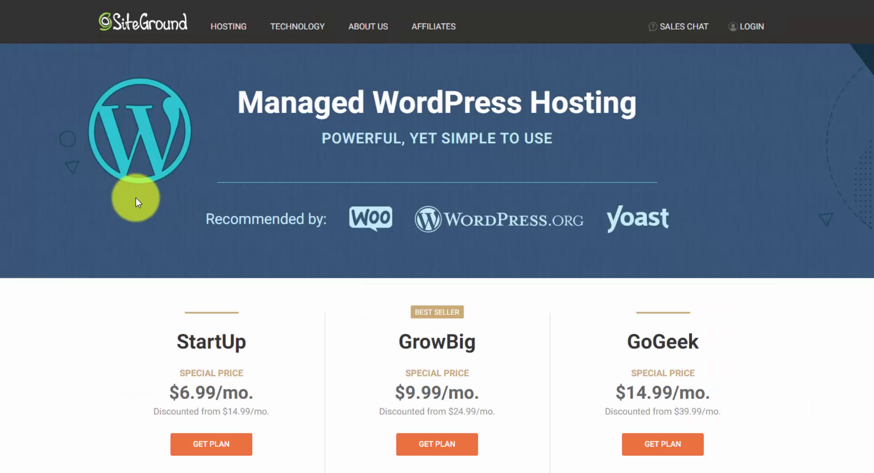
Scroll down past the plan comparison to the My Websites list of six sites
scroll(135, 198, down, 5)
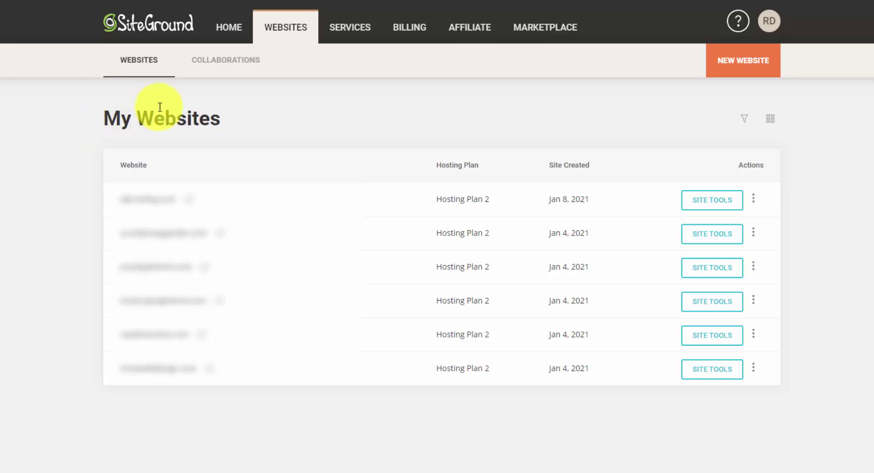
Add a new website for existing domain d2brands.net and accept the external-domain warning
click(728, 74)
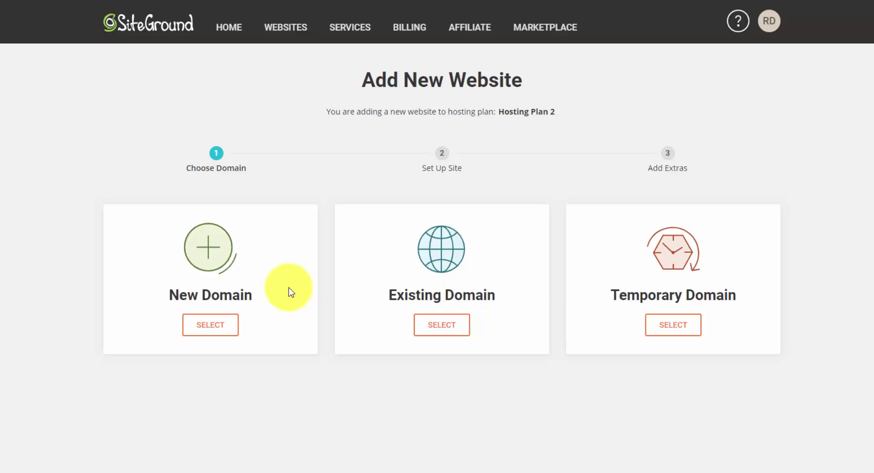
click(452, 327)
click(229, 371)
text(d2brands.net)
click(439, 417)
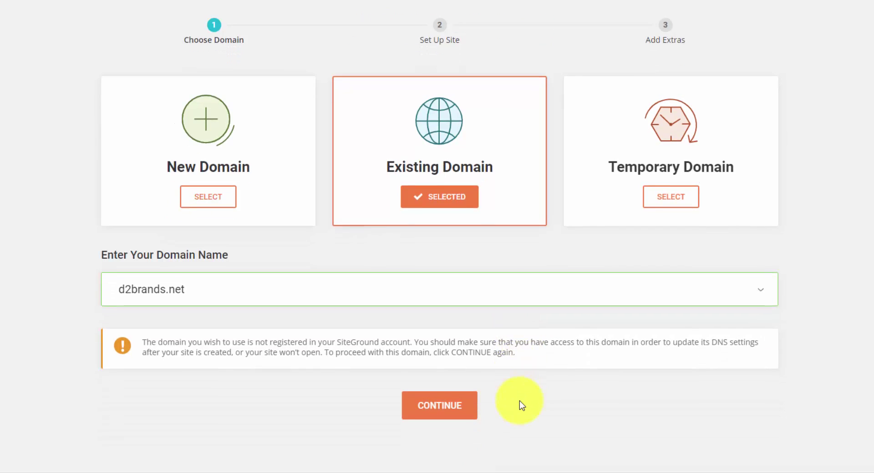
scroll(521, 405, down, 2)
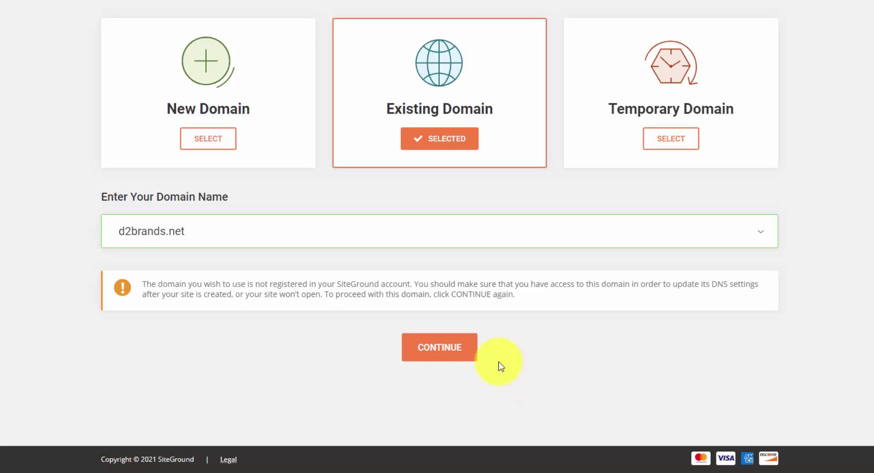
click(455, 352)
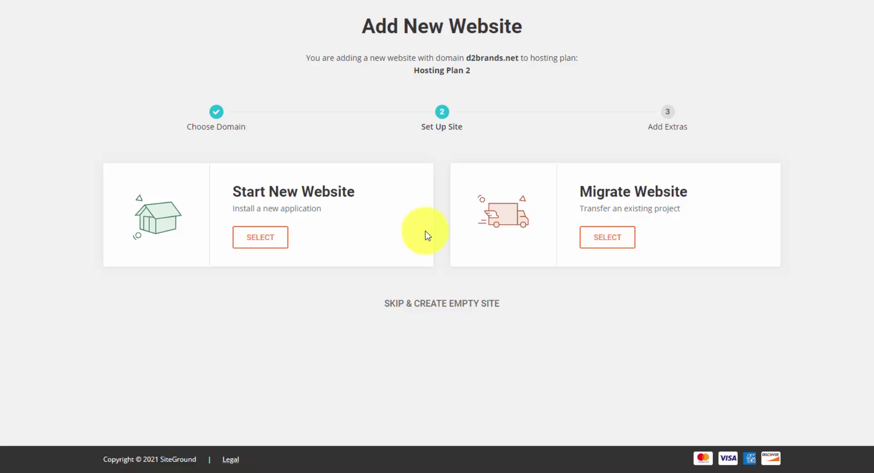
Choose Migrate Website with Superfast WordPress Automigration and finish without SG Site Scanner
click(619, 240)
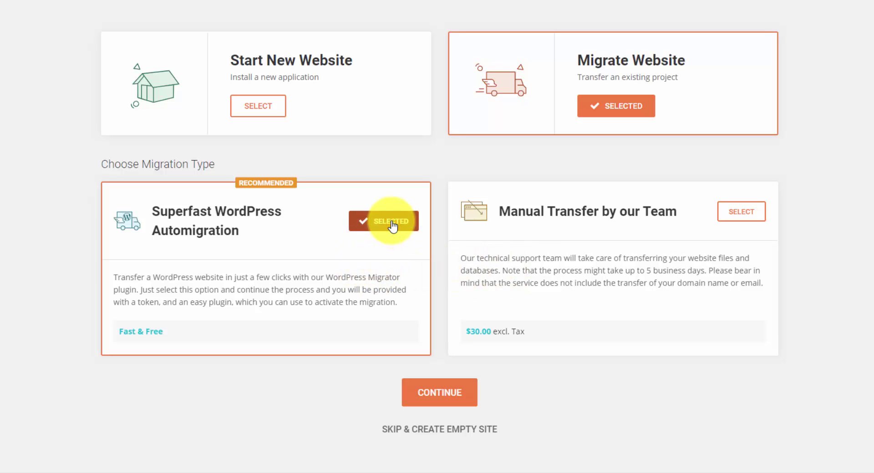
scroll(410, 314, down, 1)
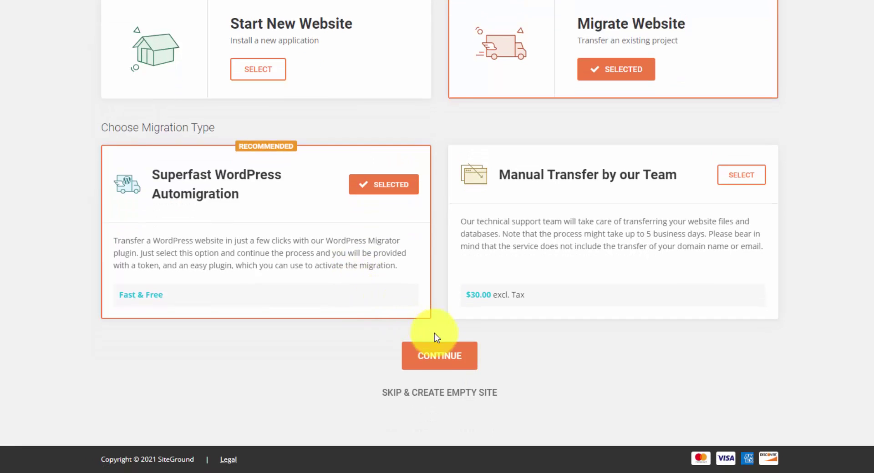
click(445, 355)
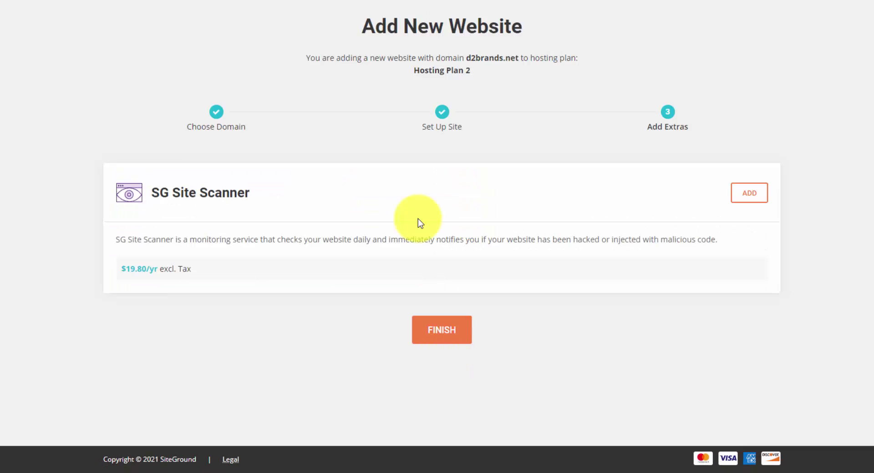
click(448, 332)
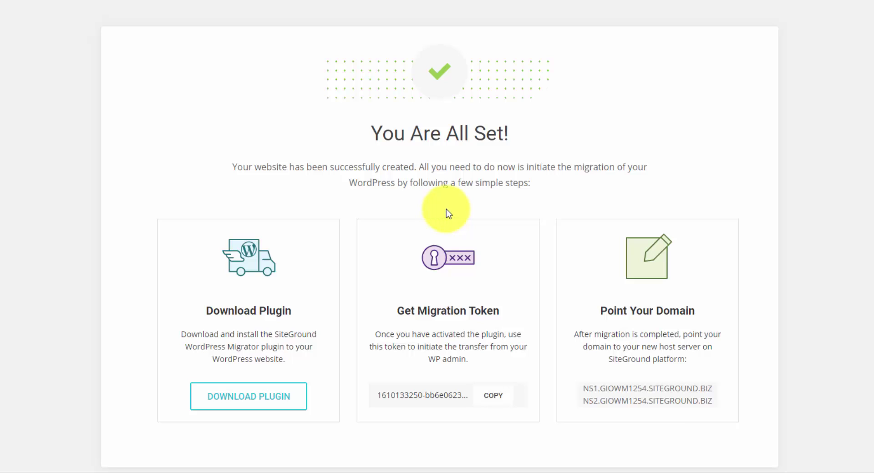
Copy the migration token and note nameservers NS1/NS2.GIOWM1254.SITEGROUND.BIZ
scroll(446, 209, down, 2)
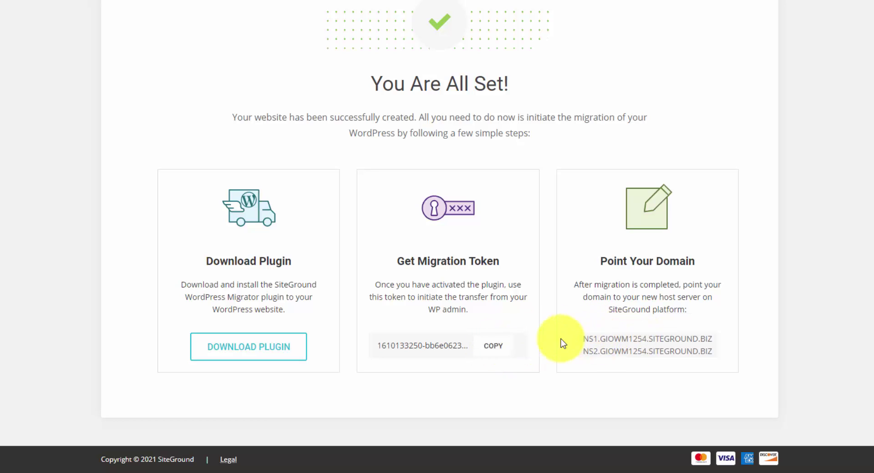
click(499, 346)
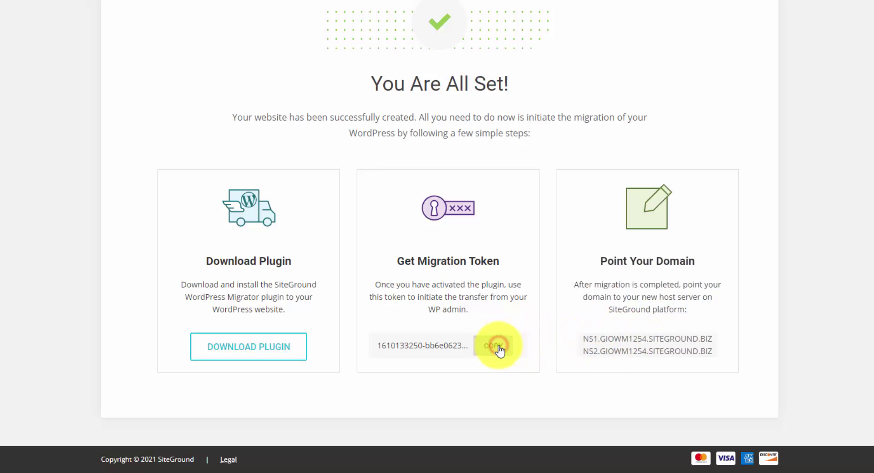
drag(714, 351, 602, 340)
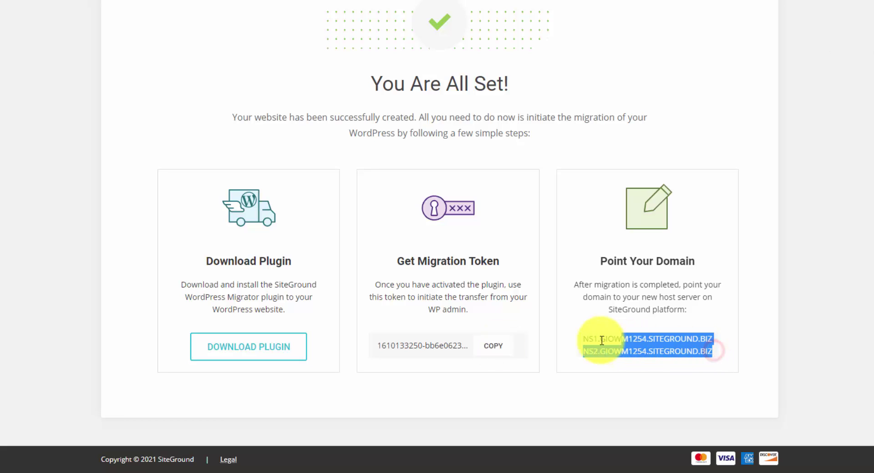
click(801, 169)
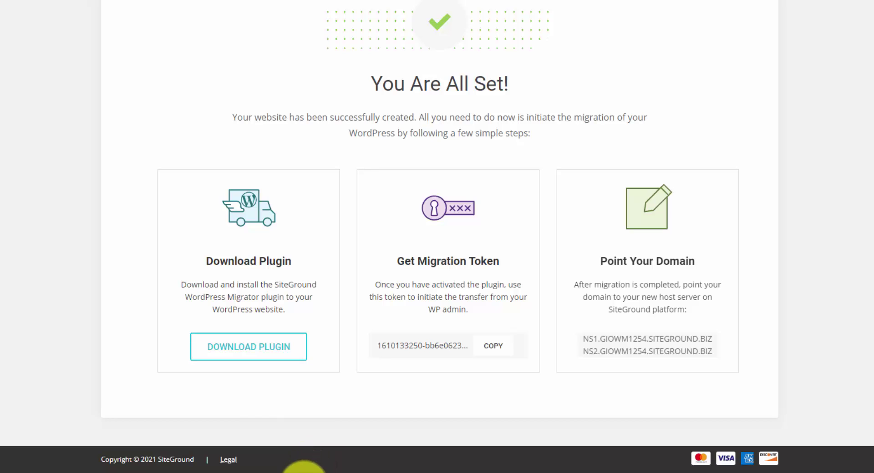
click(321, 425)
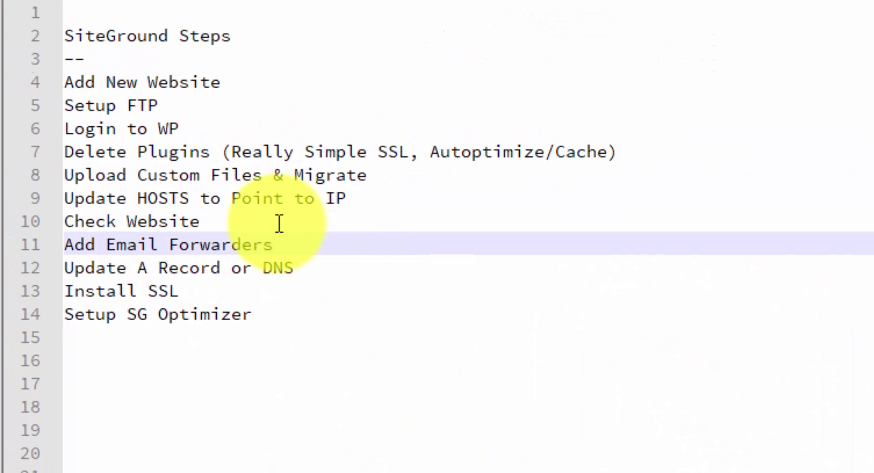
click(164, 81)
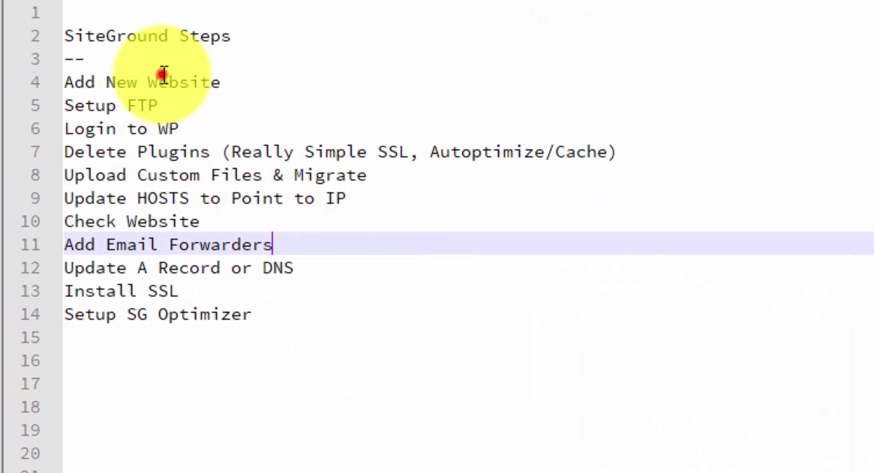
drag(222, 81, 66, 82)
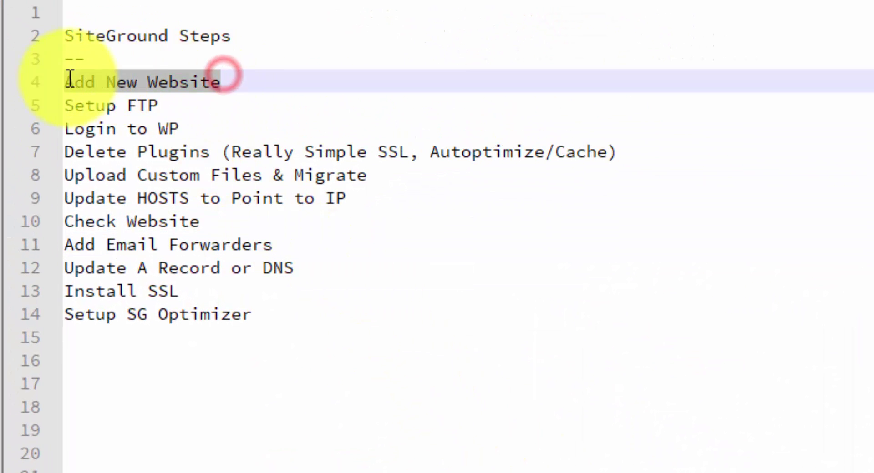
click(196, 86)
click(191, 111)
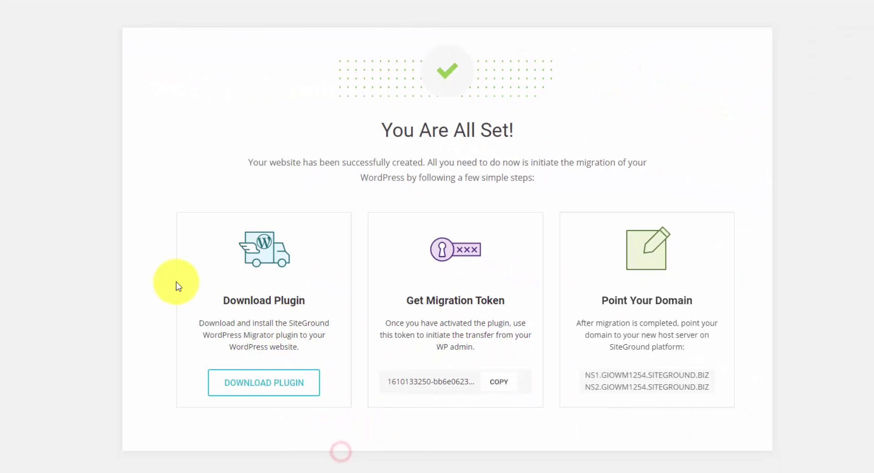
scroll(179, 286, up, 1)
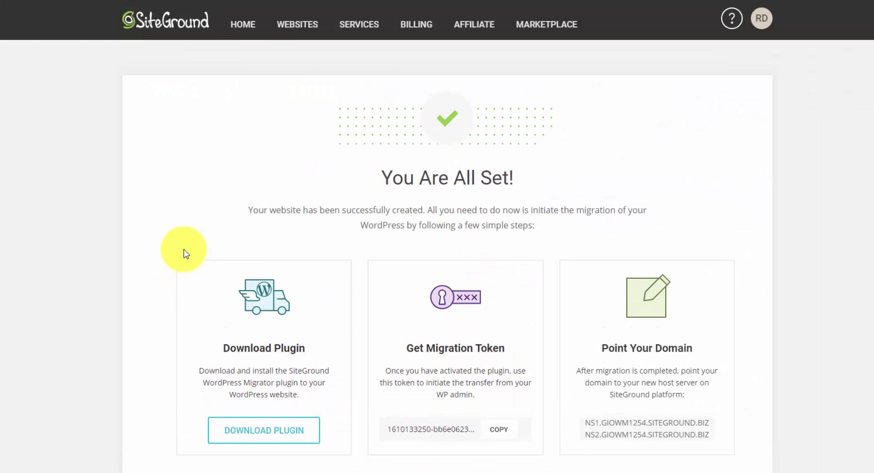
Open FTP Accounts in d2brands.net Site Tools and copy hostname giowm1254.siteground.biz
click(297, 31)
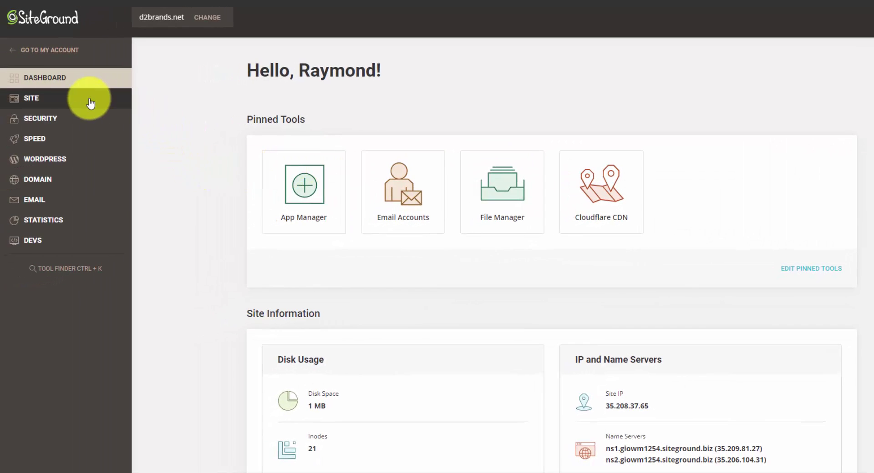
click(80, 101)
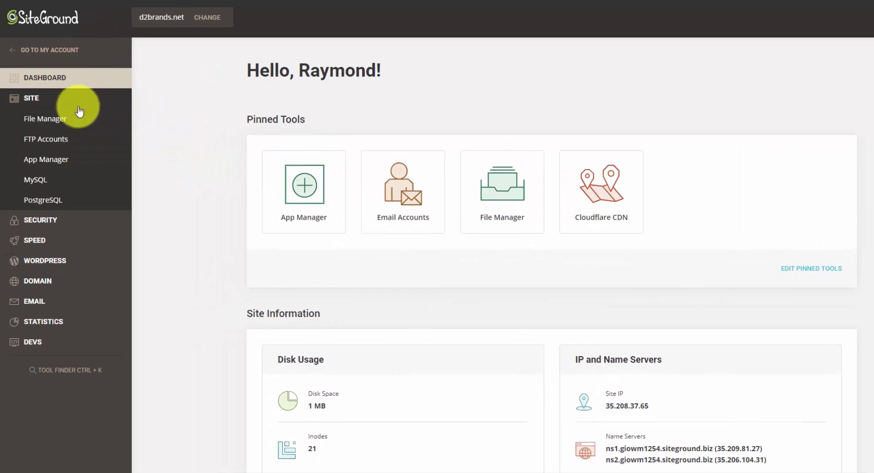
click(52, 142)
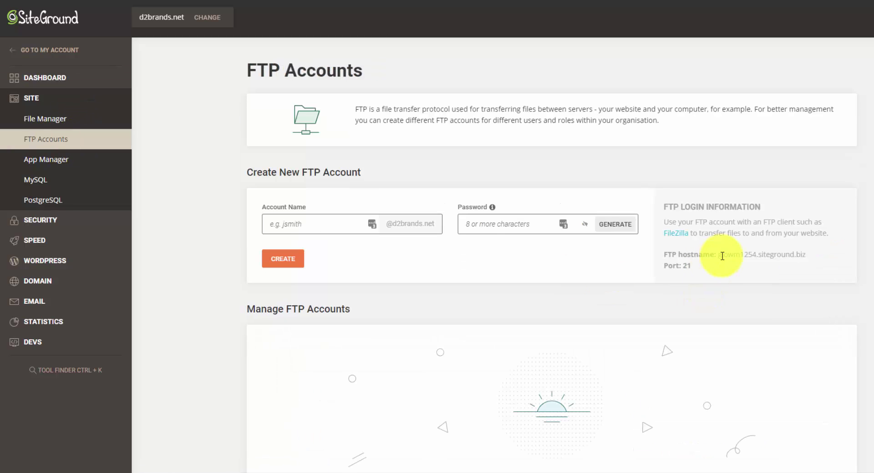
drag(717, 255, 809, 256)
click(808, 255)
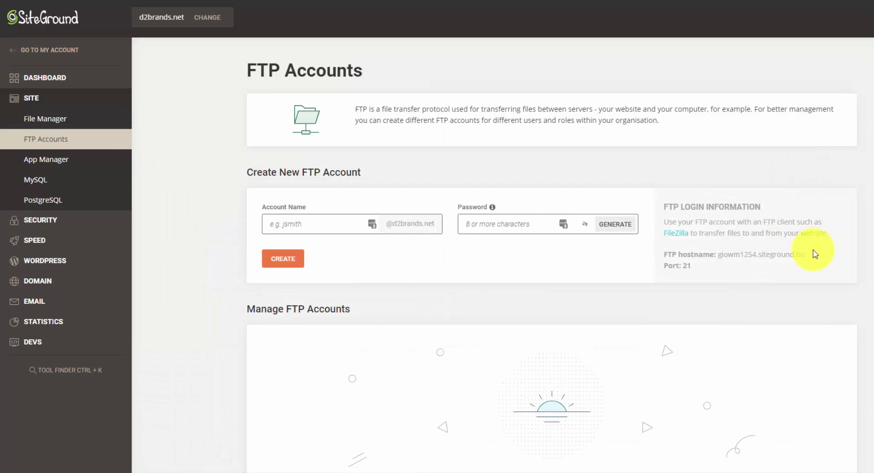
Create FileZilla site 'D2 Brands (SG)' with host giowm1254.siteground.biz and port 21
drag(809, 251, 730, 265)
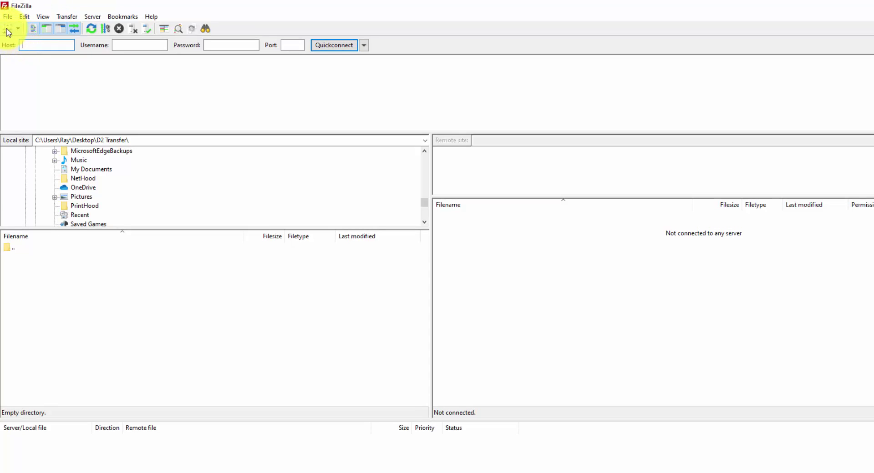
click(8, 30)
click(372, 330)
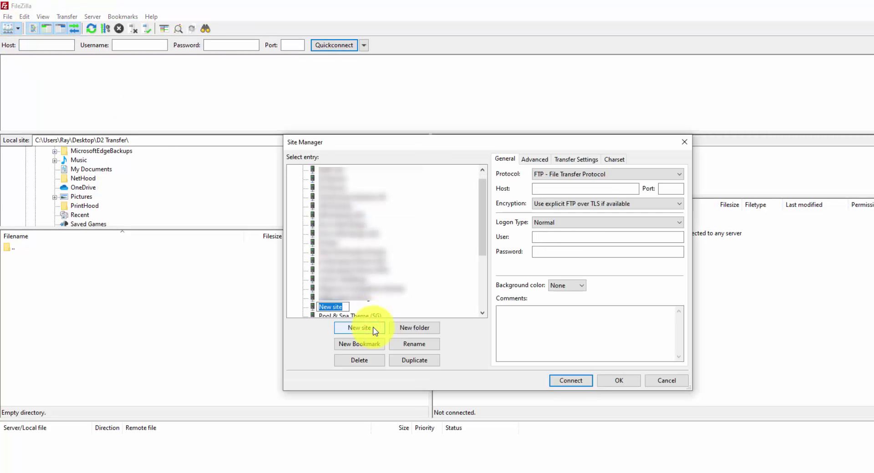
text(D2 Brands (SG))
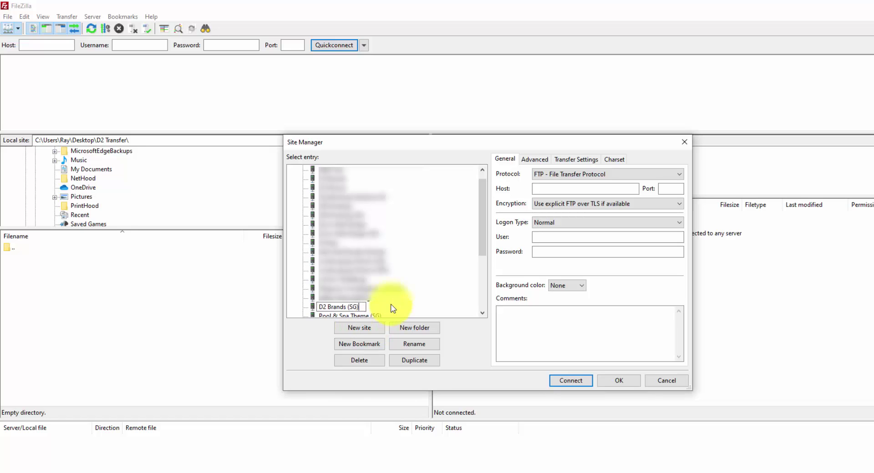
key(Return)
click(571, 188)
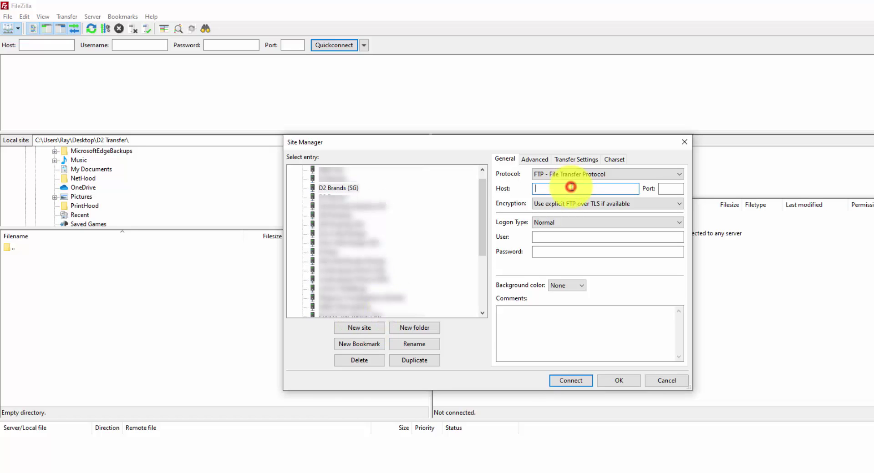
key(ctrl+v)
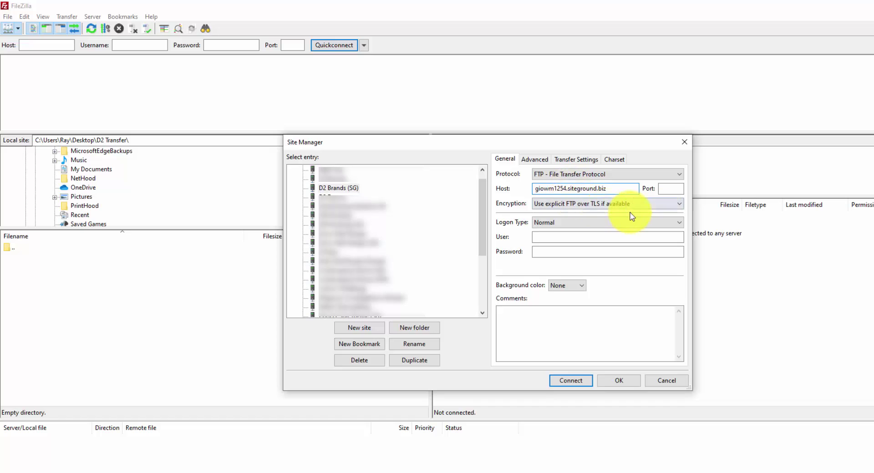
click(676, 189)
text(21)
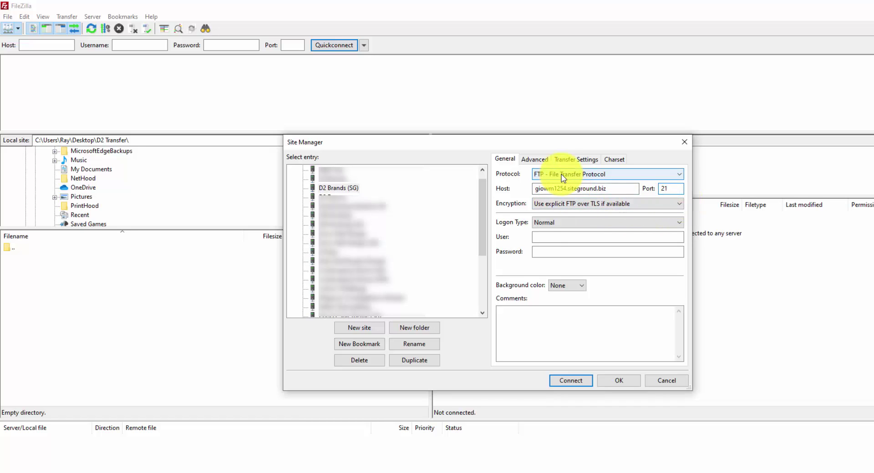
click(336, 472)
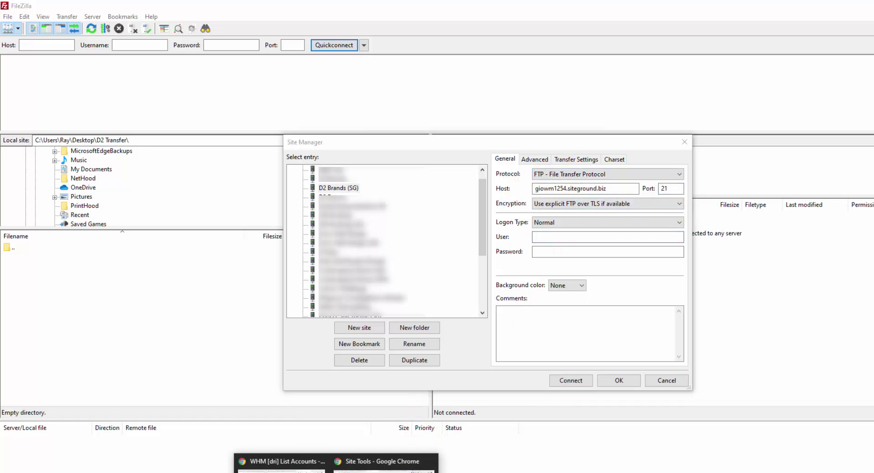
Create FTP account 'ray' for d2brands.net with a generated password, copying it first
click(386, 464)
click(320, 277)
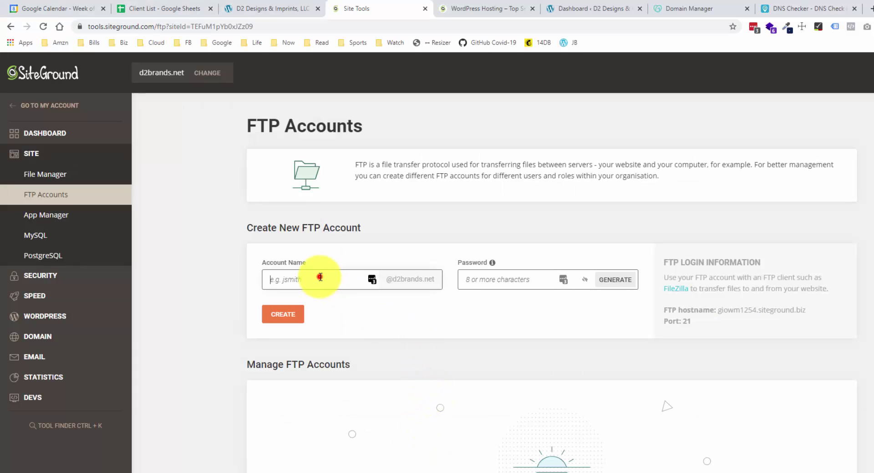
text(ray)
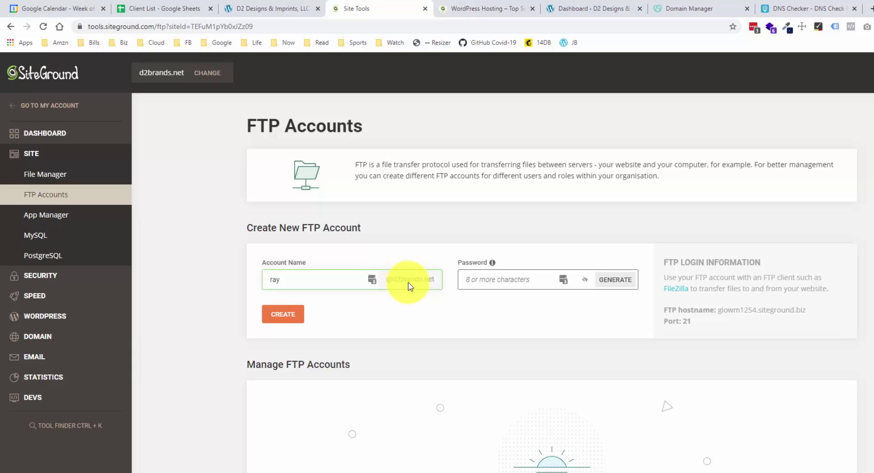
click(609, 281)
click(622, 278)
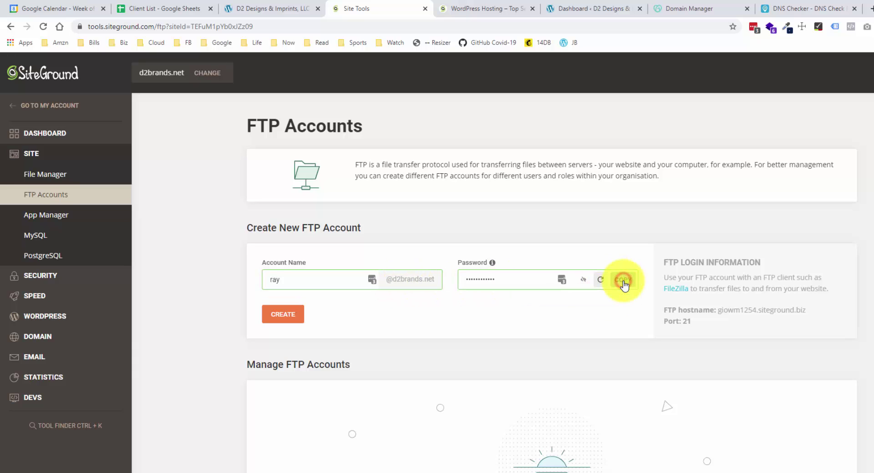
click(297, 321)
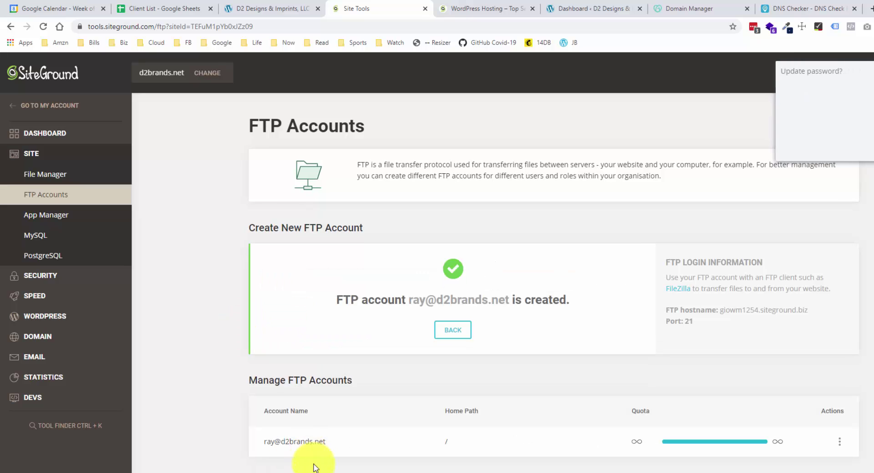
Fill in the new FTP account's user and password for D2 Brands (SG) and connect
click(548, 251)
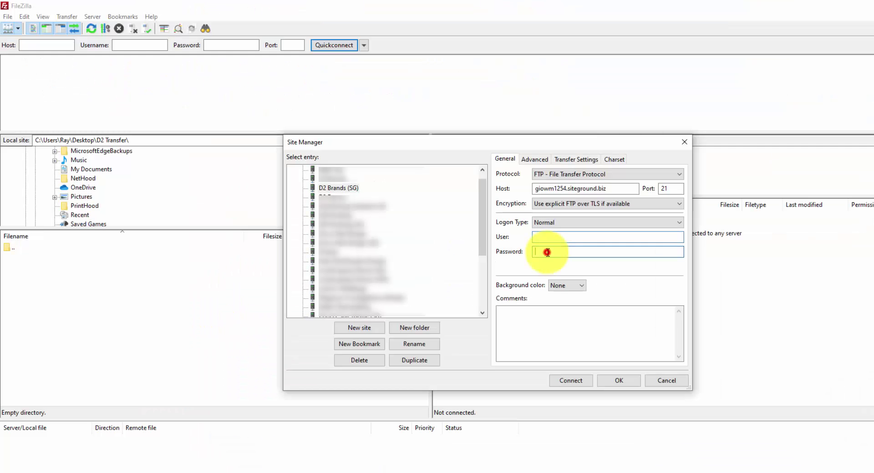
key(ctrl+v)
click(549, 237)
key(ctrl+v)
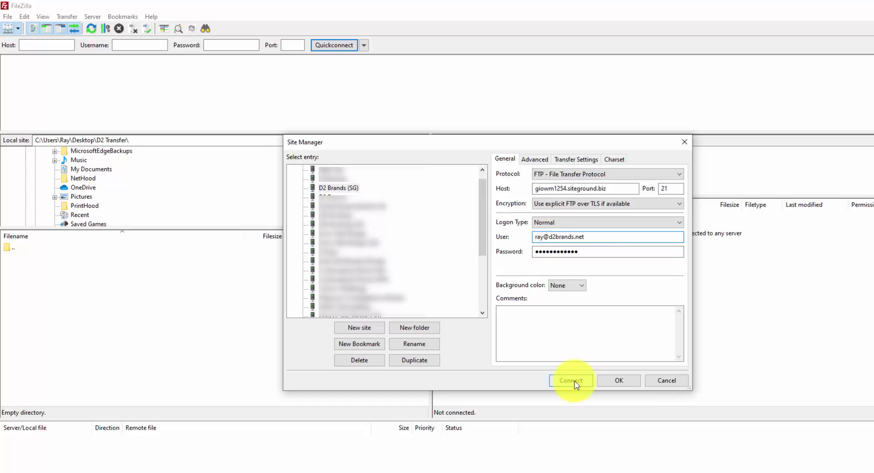
click(574, 381)
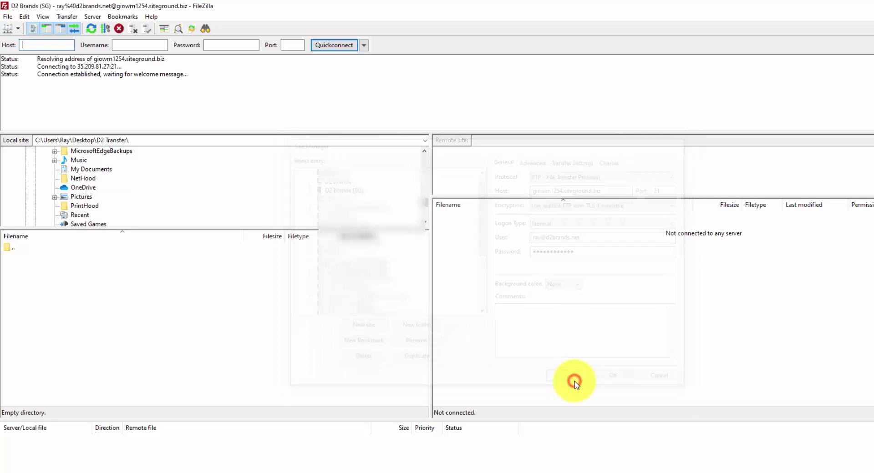
Open the d2brands.net folder and then public_html on the server
click(487, 227)
double_click(487, 227)
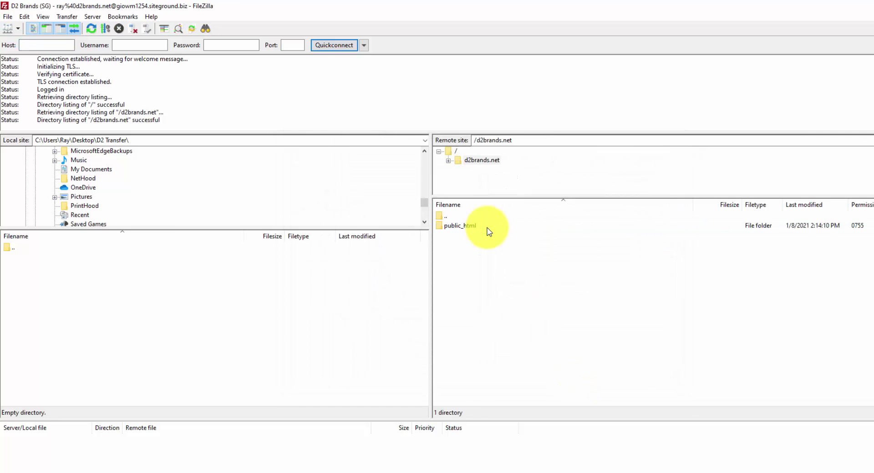
double_click(489, 230)
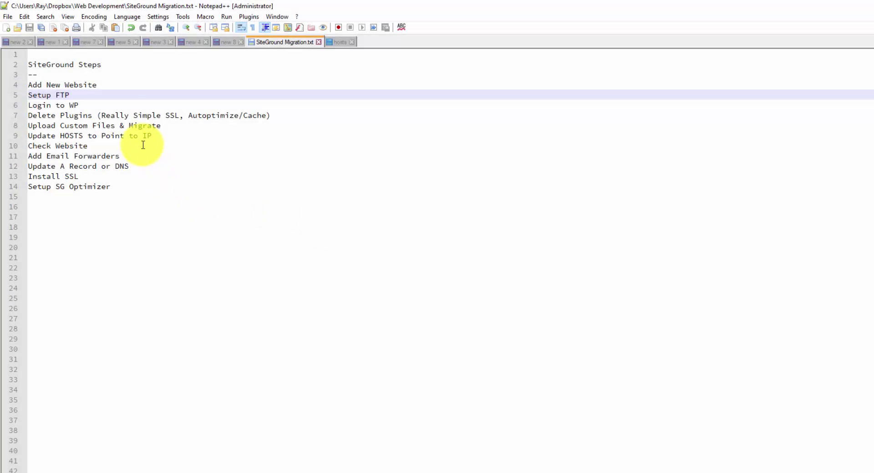
Review the checklist's Delete Plugins step (Really Simple SSL, Autoptimize), then show the live d2brands.net homepage
mouse_move(111, 104)
mouse_down()
mouse_move(39, 105)
mouse_move(181, 118)
mouse_up()
click(29, 115)
click(97, 114)
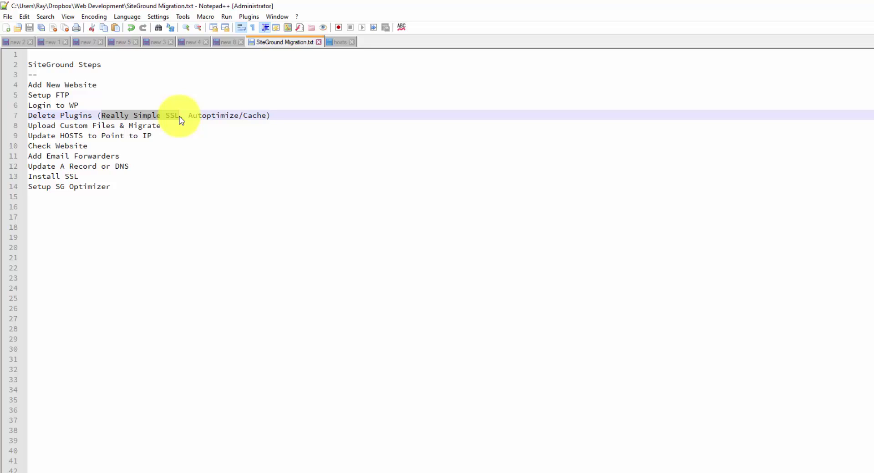
click(190, 117)
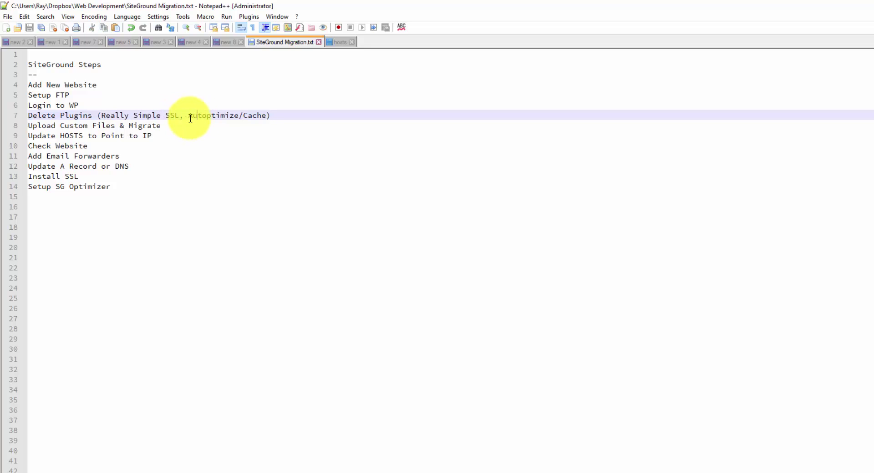
drag(190, 117, 238, 117)
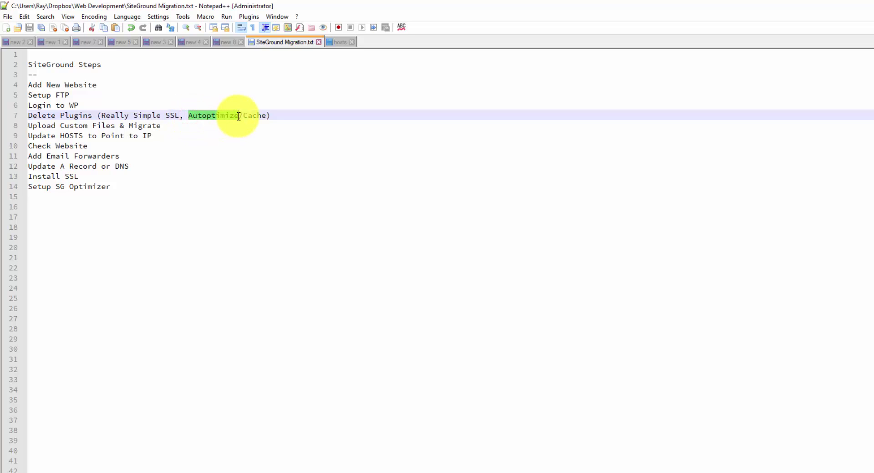
click(250, 117)
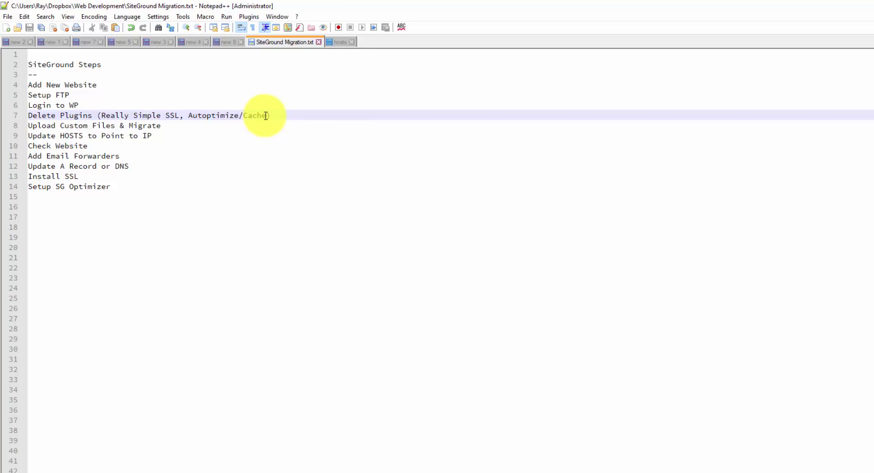
key(alt+Tab)
click(248, 9)
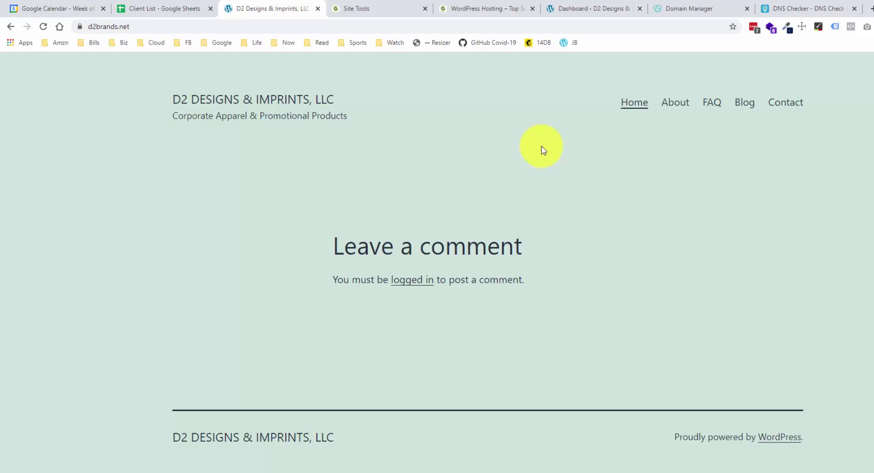
Deactivate Really Simple SSL from the WordPress Plugins page, choosing 'Deactivate, keep https'
click(581, 17)
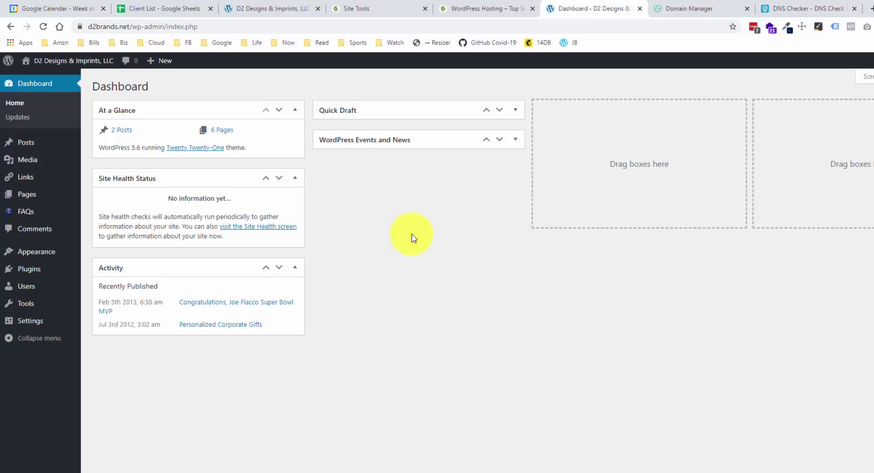
click(53, 272)
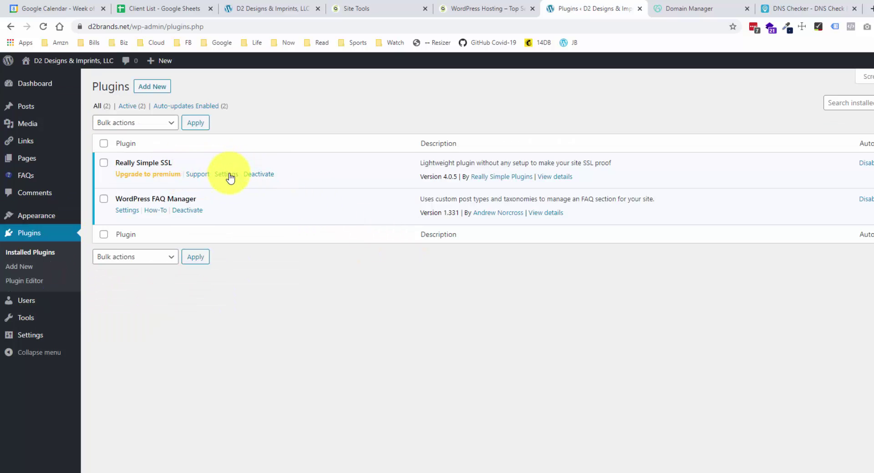
click(255, 174)
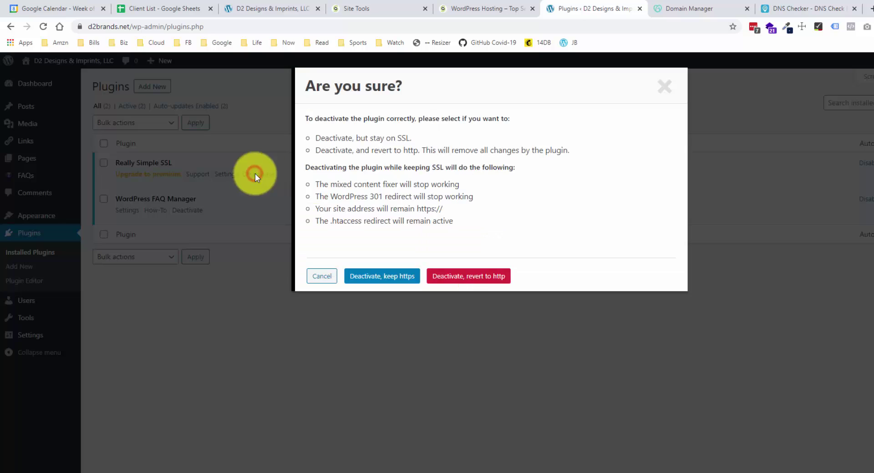
click(380, 282)
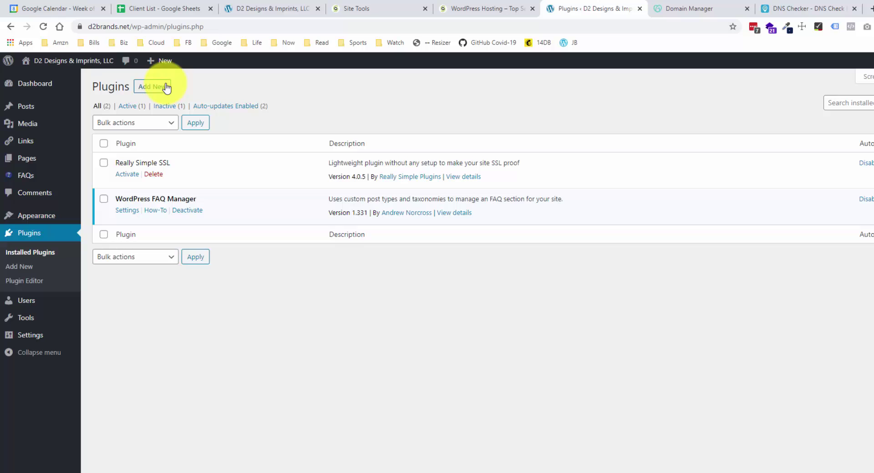
Find the SiteGround Migrator plugin by searching 'siteground', then install and activate it
click(165, 85)
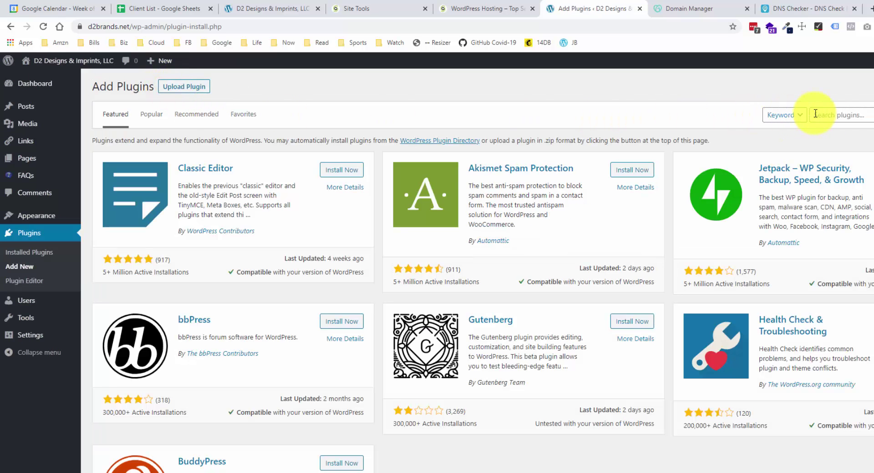
click(815, 114)
text(siteground)
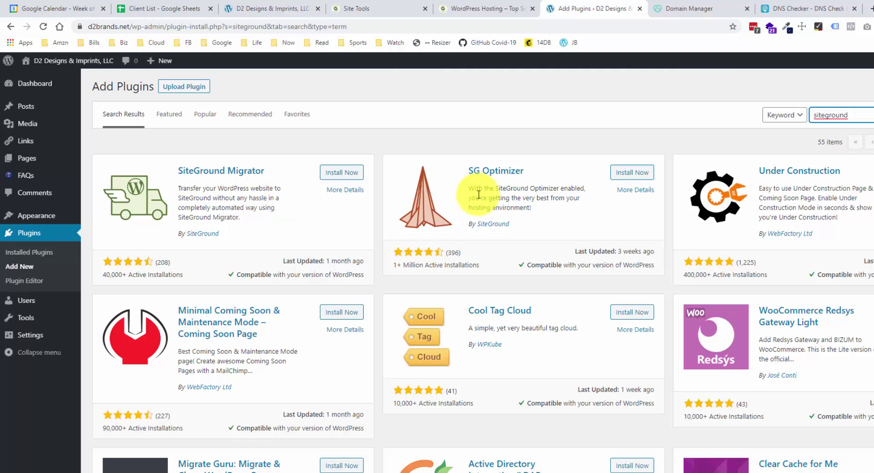
click(355, 177)
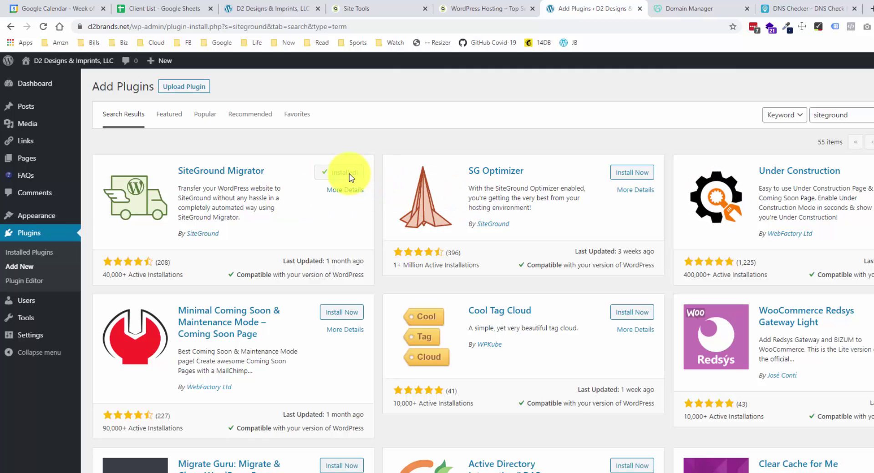
click(346, 174)
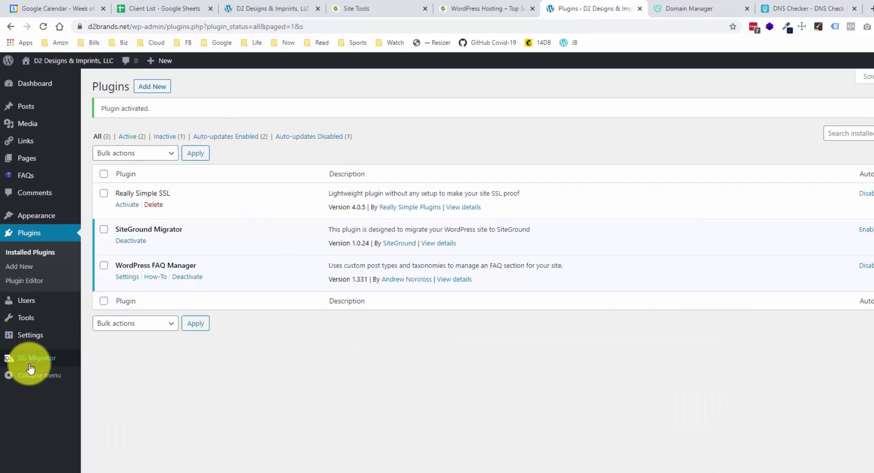
Paste the migration token into the SG Migrator page
click(36, 363)
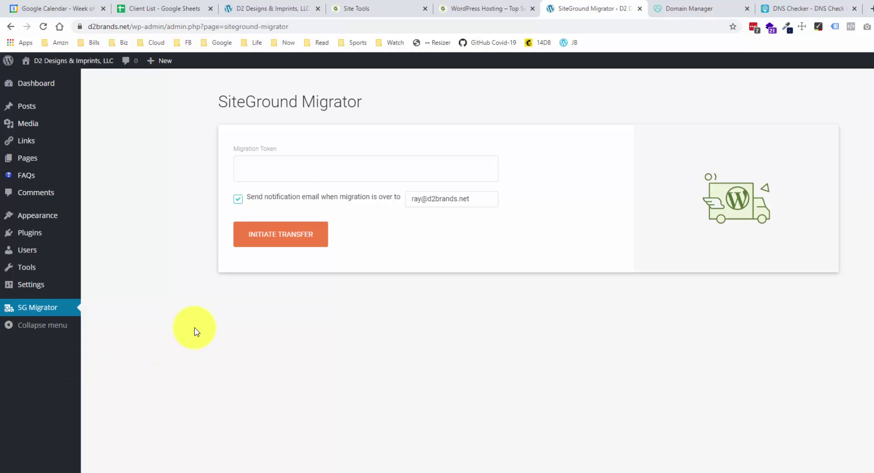
click(292, 169)
key(ctrl+v)
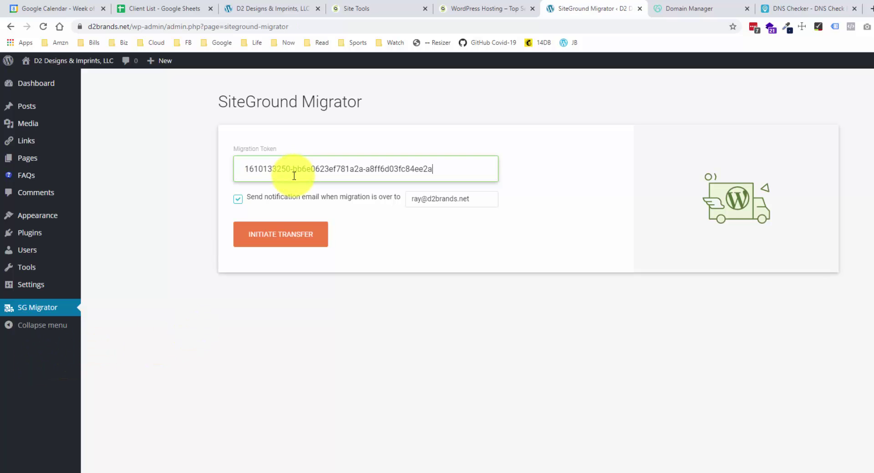
Initiate the transfer and wait for 'Transfer Completed Successfully!' in SG Migrator
click(312, 237)
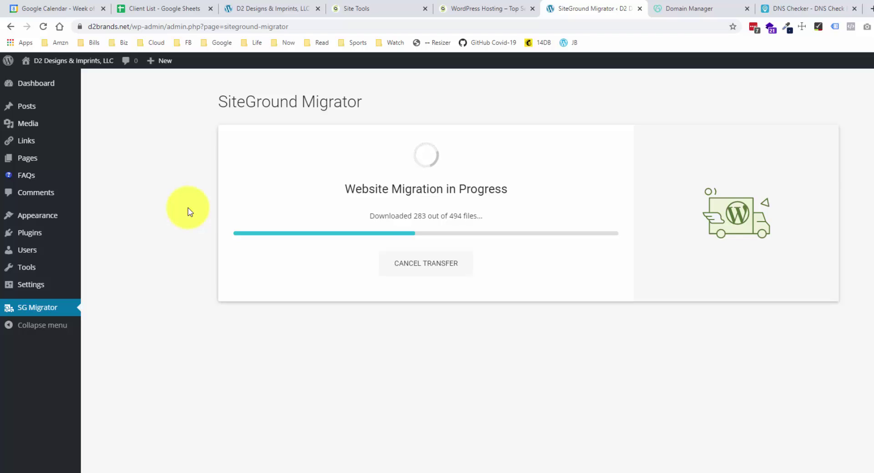
mouse_move(46, 288)
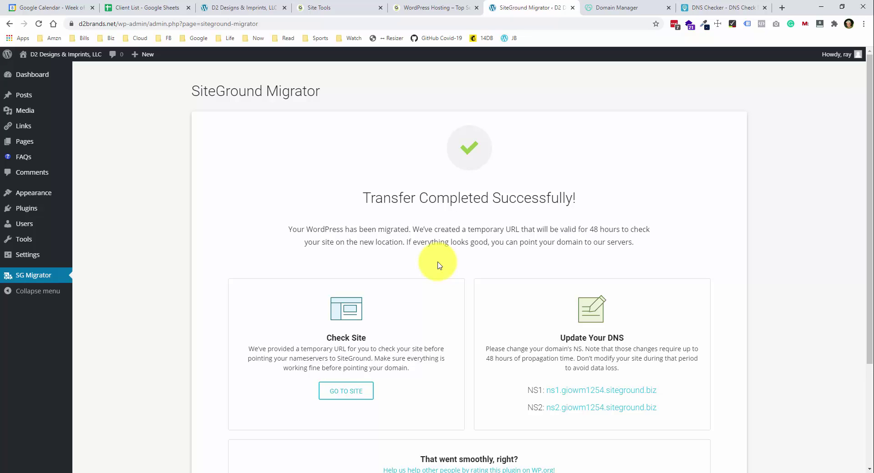
Open the migrated d2brands.net site via Go to Site and view it in the new tab
scroll(414, 273, down, 2)
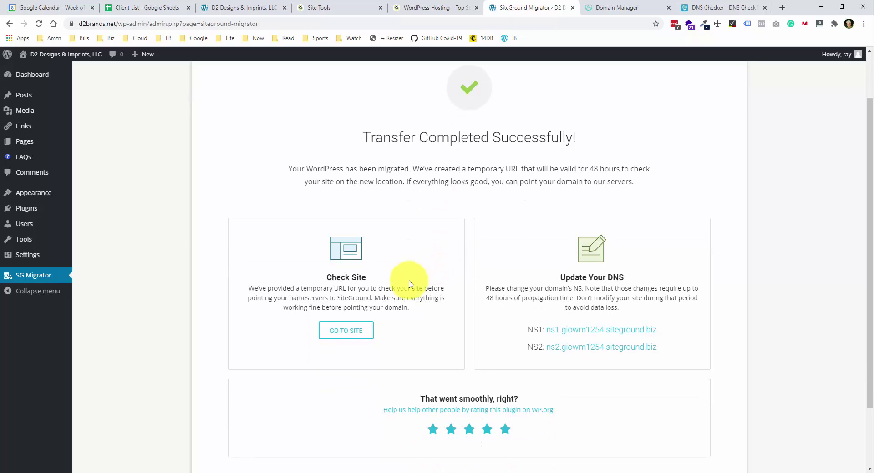
click(368, 330)
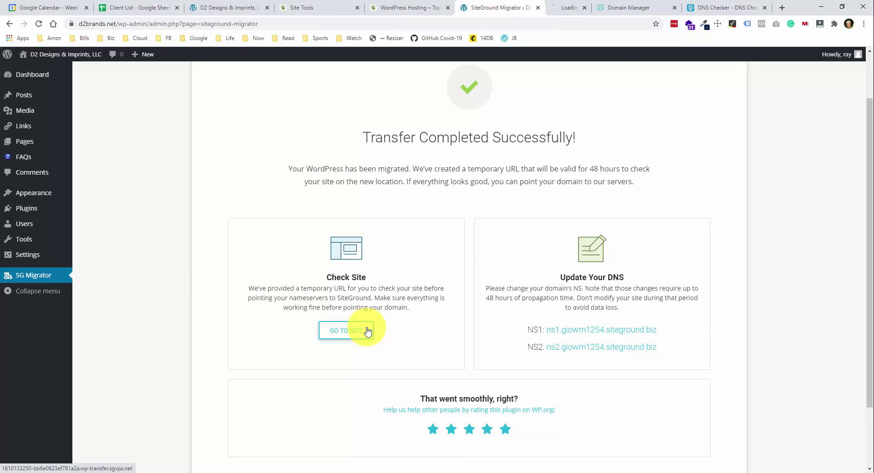
click(573, 8)
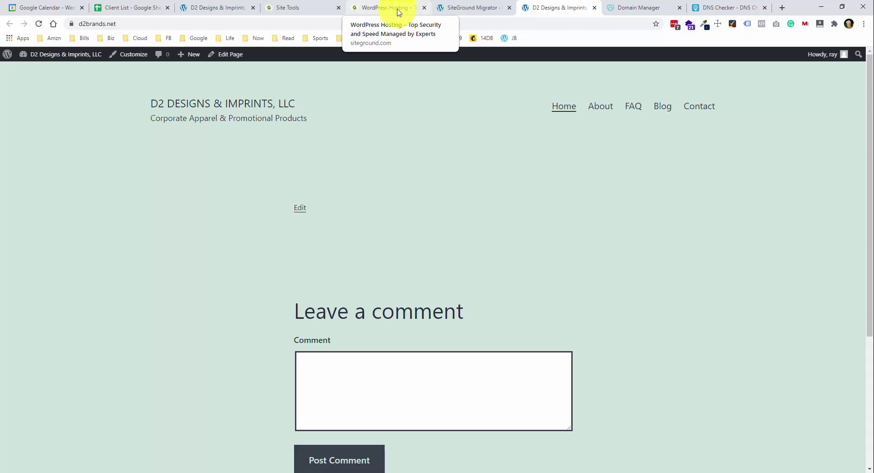
Open the d2brands.net Site Tools dashboard and find the IP and Name Servers section
click(305, 12)
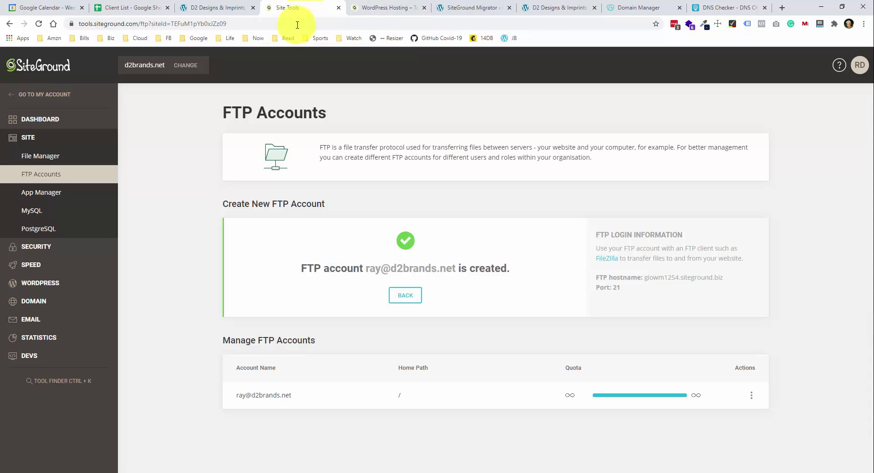
click(67, 120)
scroll(484, 255, down, 5)
scroll(480, 252, up, 5)
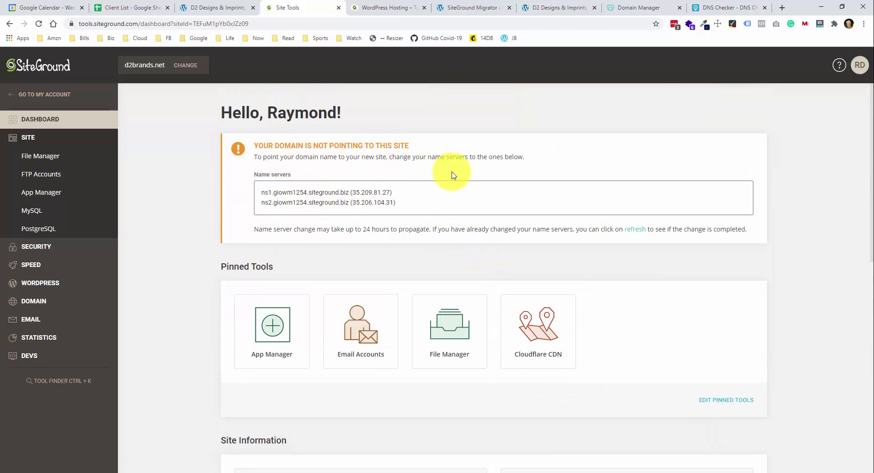
scroll(455, 182, down, 5)
Copy the site IP 35.208.37.65 and switch to the hosts file in Notepad++
drag(542, 319, 673, 319)
click(646, 320)
click(681, 319)
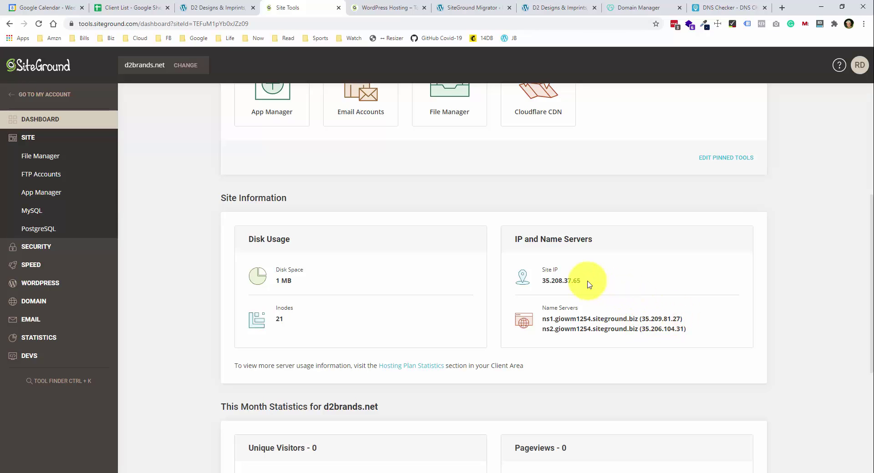
drag(580, 281, 542, 281)
right_click(557, 283)
click(573, 288)
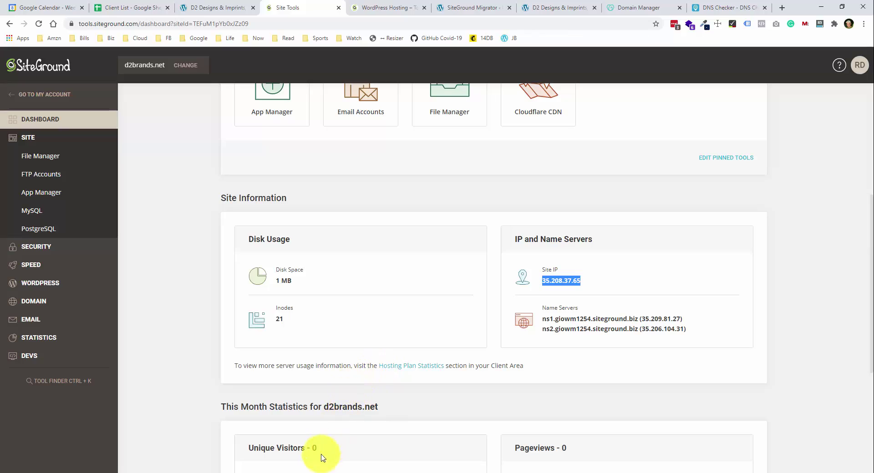
key(alt+Tab)
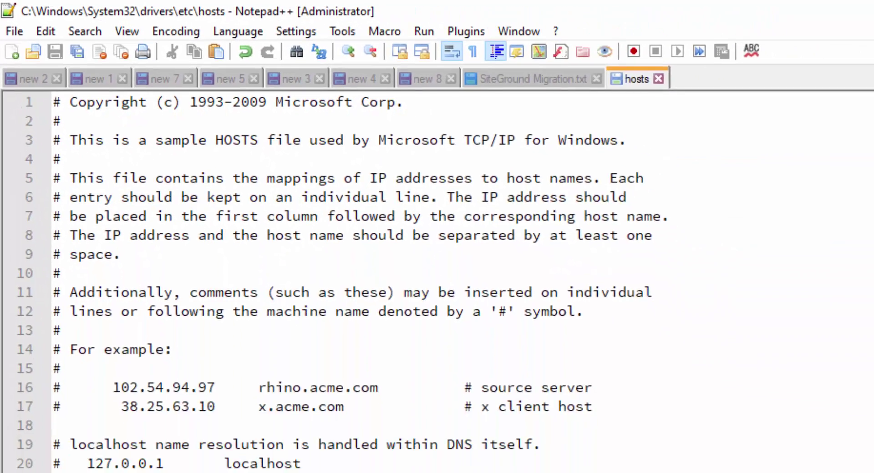
Add the hosts entry '35.208.37.65 d2brands.net' on line 24
click(199, 463)
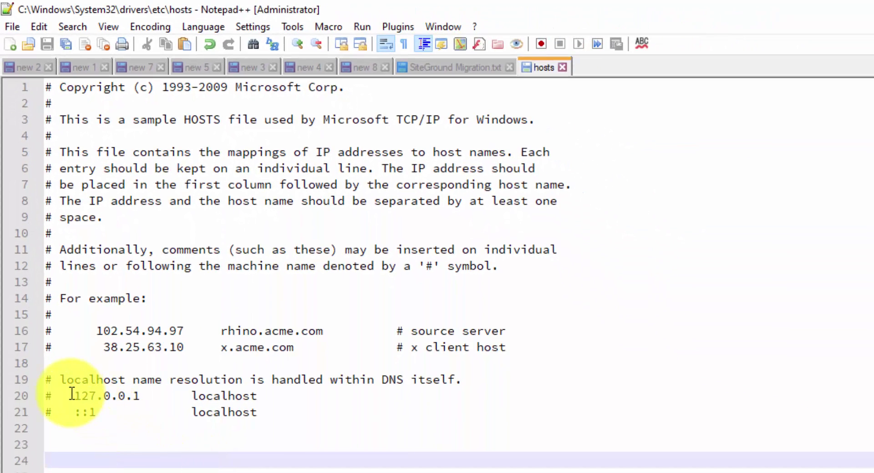
drag(73, 396, 147, 395)
click(111, 459)
key(ctrl+v)
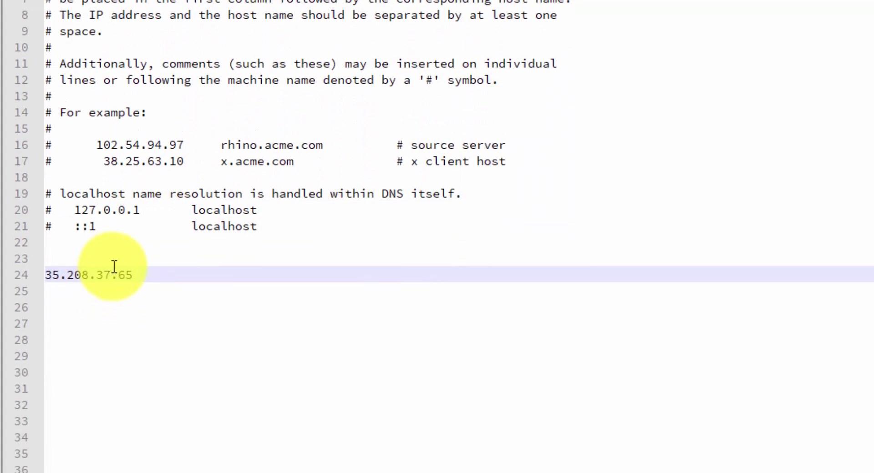
text(d2brands.net)
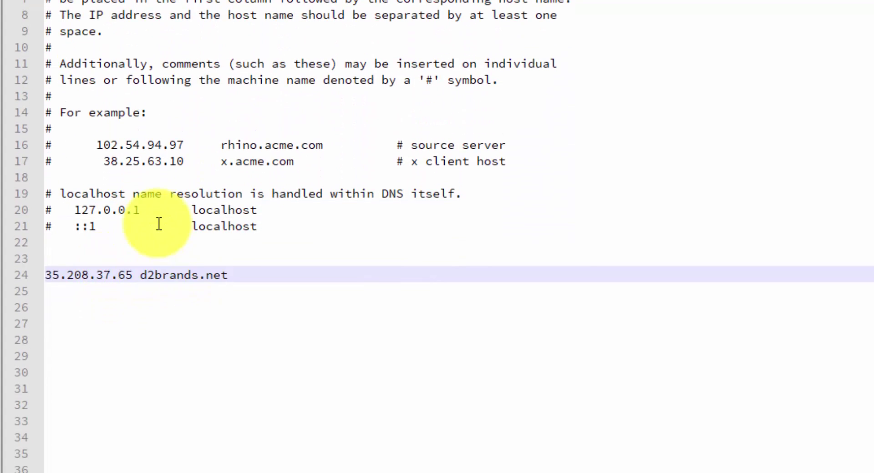
key(shift+Home)
key(ctrl+c)
key(End)
key(Return)
key(ctrl+v)
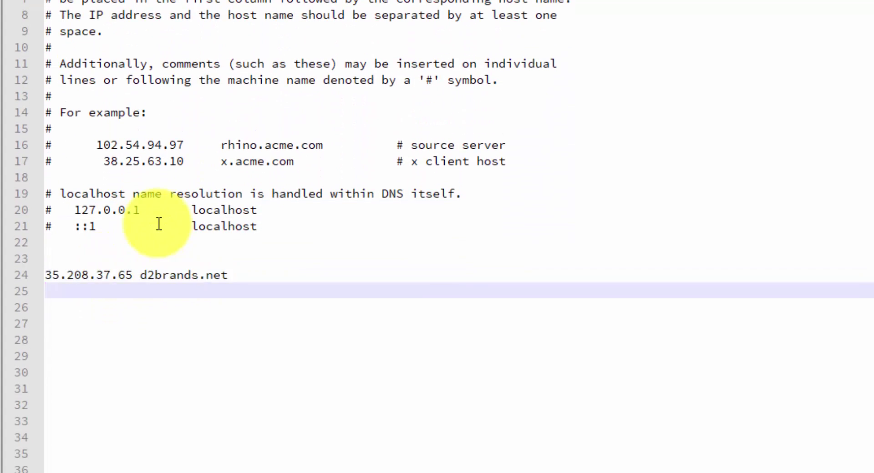
key(Left)
key(Left)
key(Left)
key(Left)
key(Left)
key(Left)
key(Left)
key(Left)
key(Left)
key(Left)
key(Left)
key(Left)
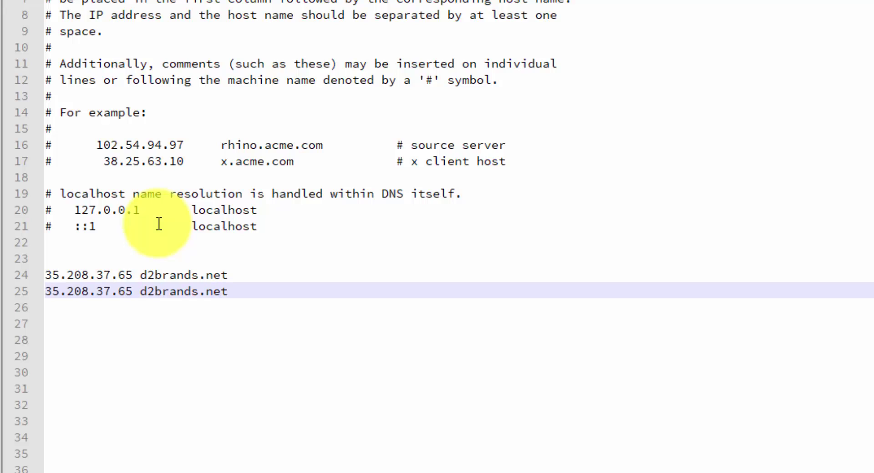
text(www.)
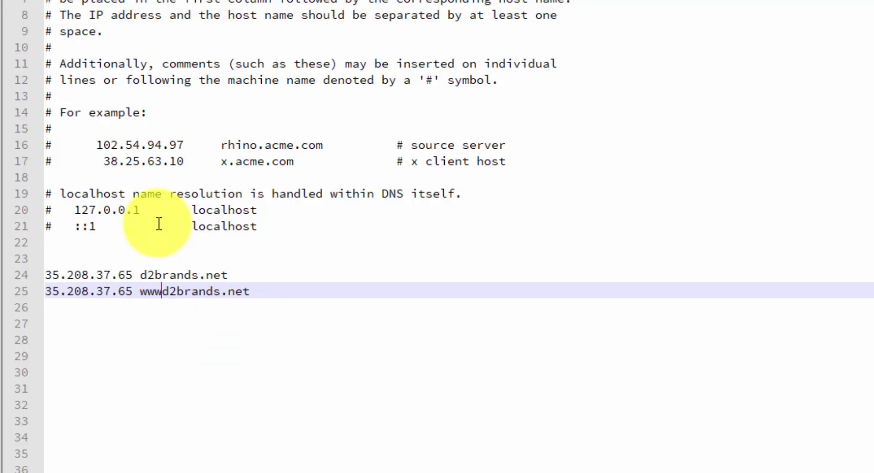
click(102, 248)
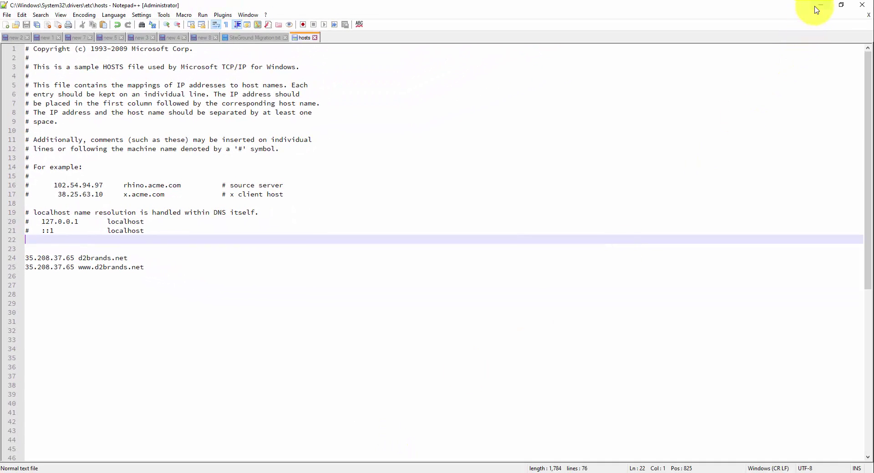
click(817, 10)
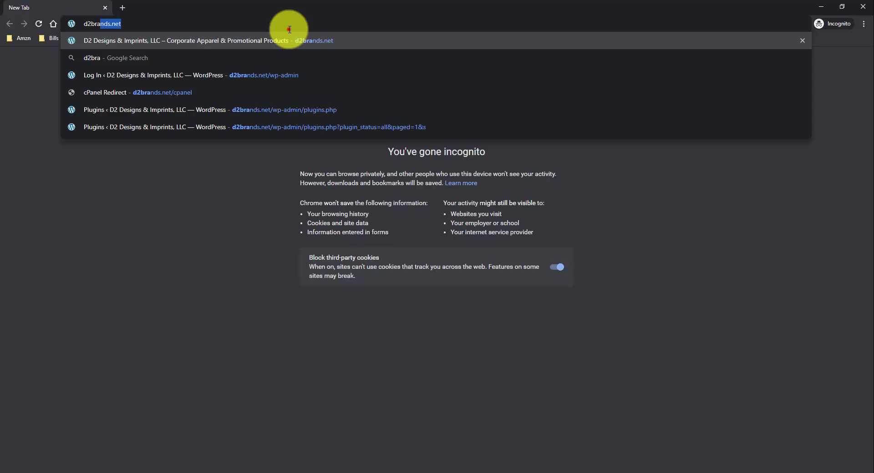
Load d2brands.net in a private window, proceeding past the invalid certificate warning
key(Return)
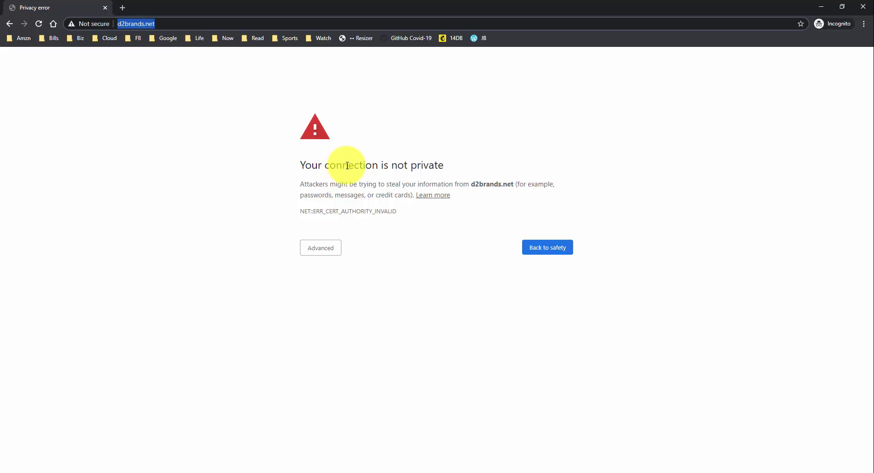
click(326, 251)
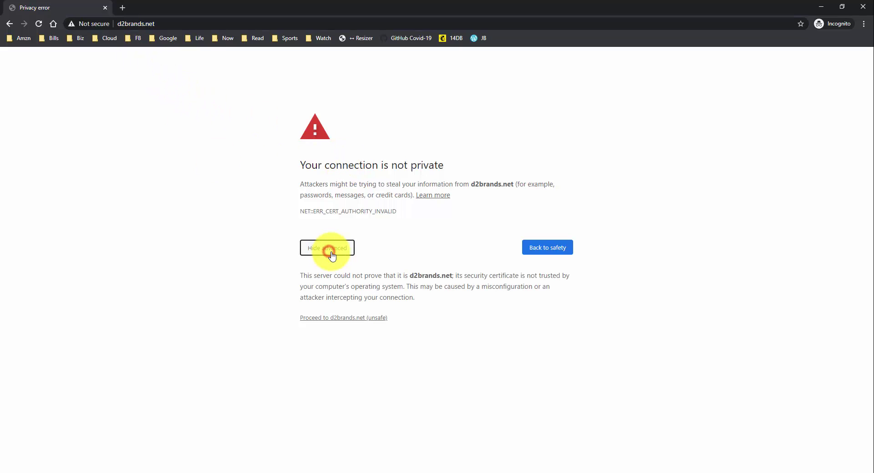
click(344, 317)
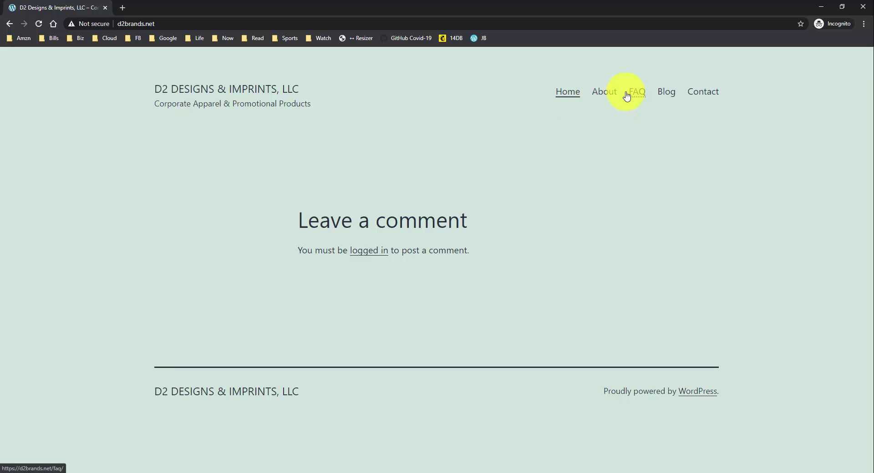
Check the site's About and Home pages, then mark the current checklist step
click(610, 91)
scroll(612, 129, down, 4)
scroll(612, 130, up, 4)
click(559, 94)
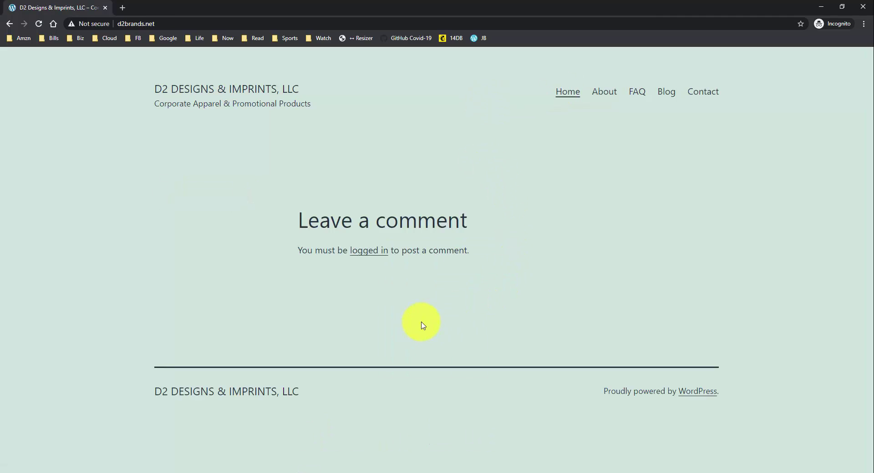
key(alt+Tab)
drag(102, 131, 105, 110)
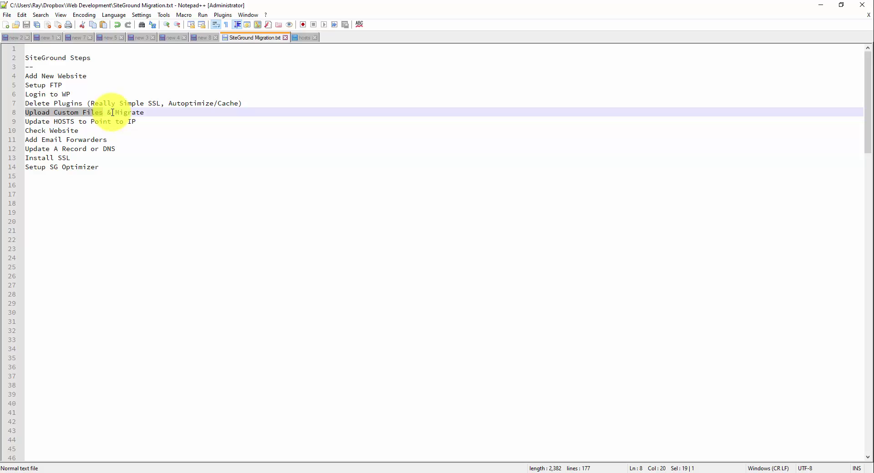
Mark the Add Email Forwarders step in the checklist and return to SiteGround Site Tools
click(129, 131)
drag(122, 141, 27, 142)
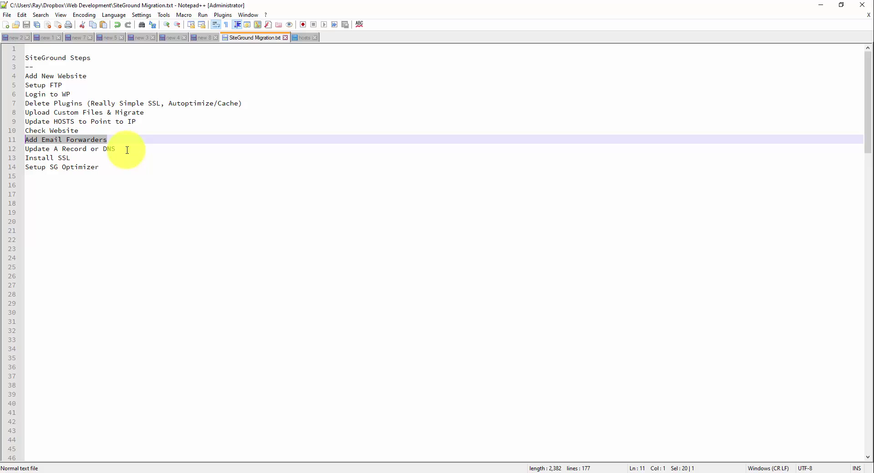
key(alt+Tab)
Create an email forwarder from a d2brands.net mailbox to the owner's personal address
click(43, 324)
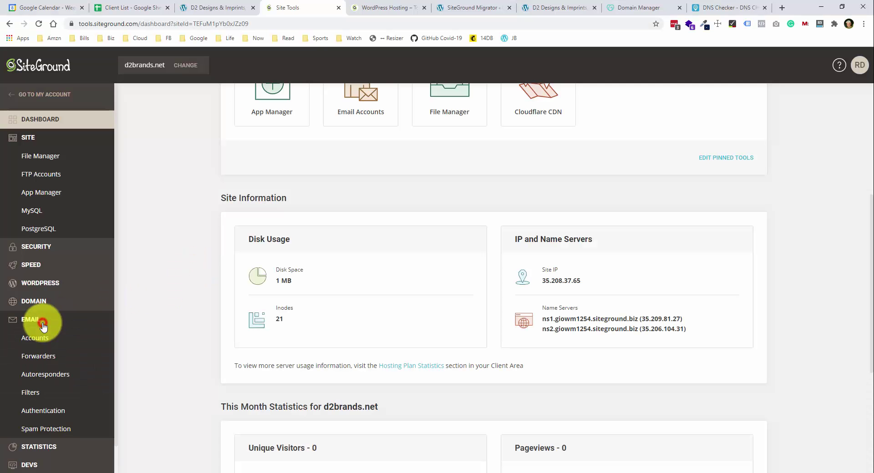
click(44, 357)
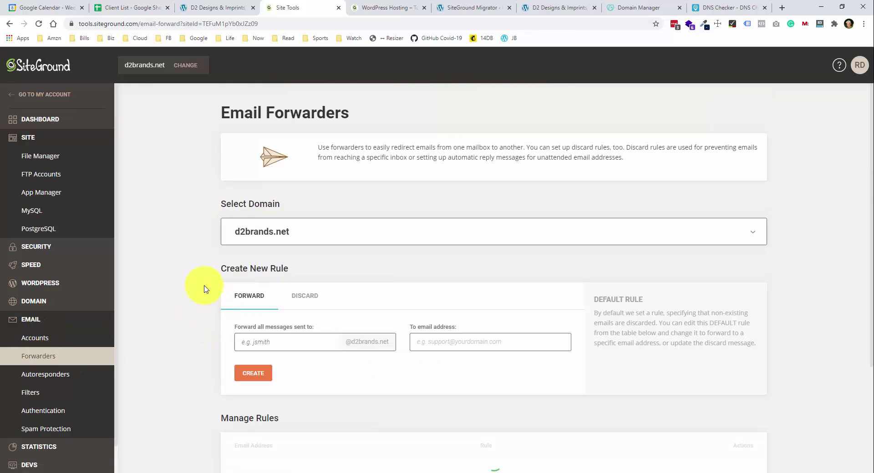
scroll(200, 286, down, 1)
click(296, 306)
text(ray)
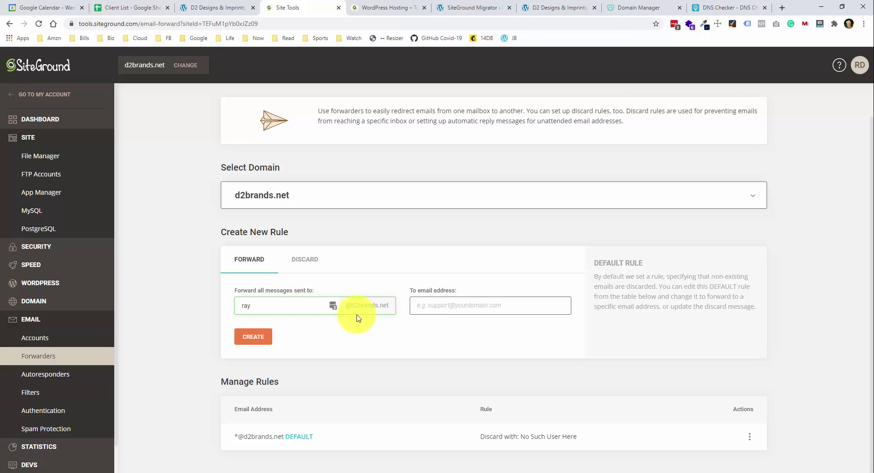
click(456, 305)
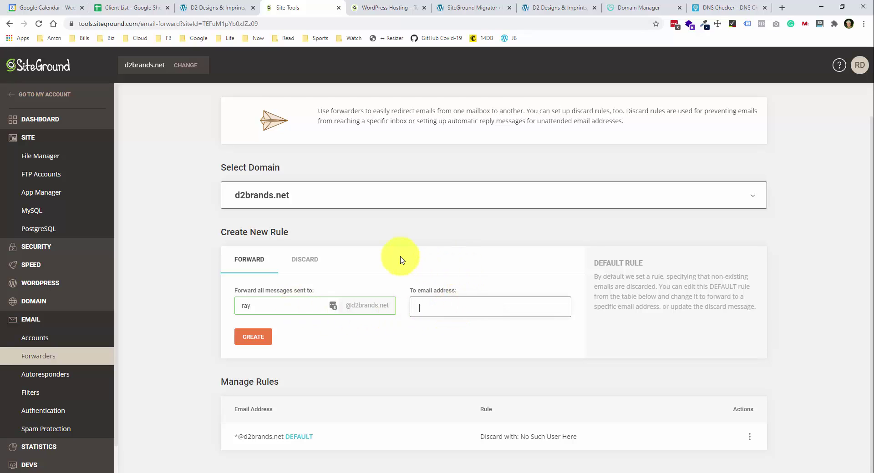
key(ctrl+v)
click(253, 337)
click(322, 470)
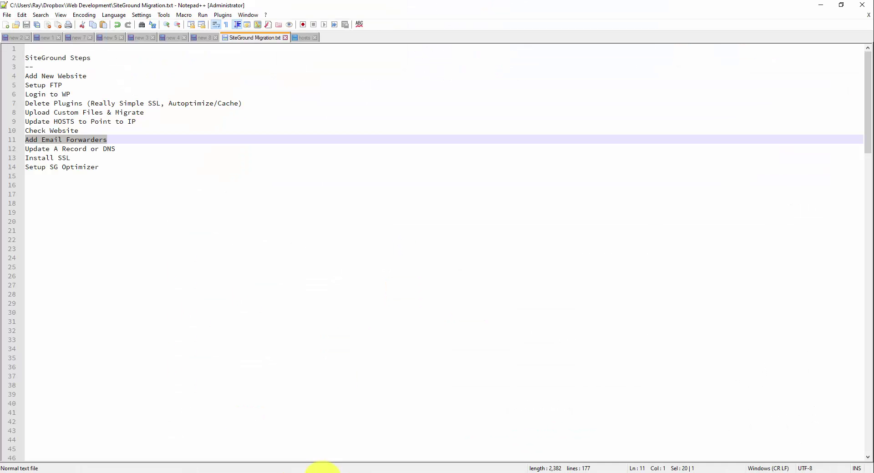
click(124, 150)
drag(124, 150, 29, 150)
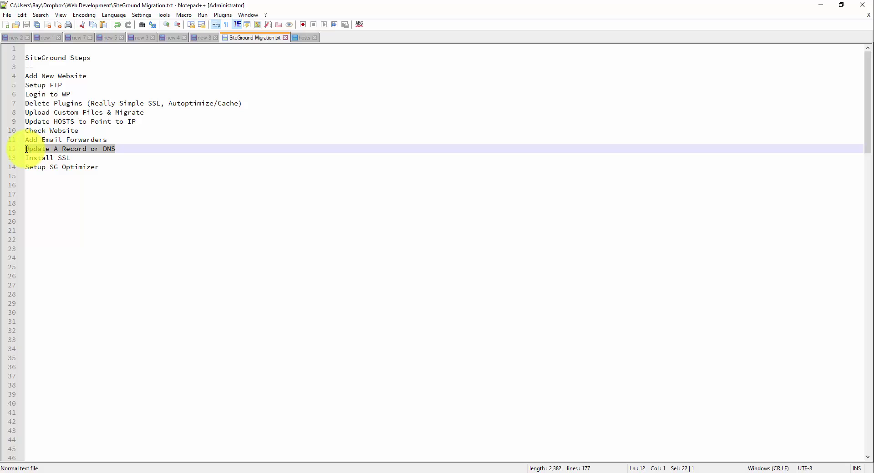
click(55, 149)
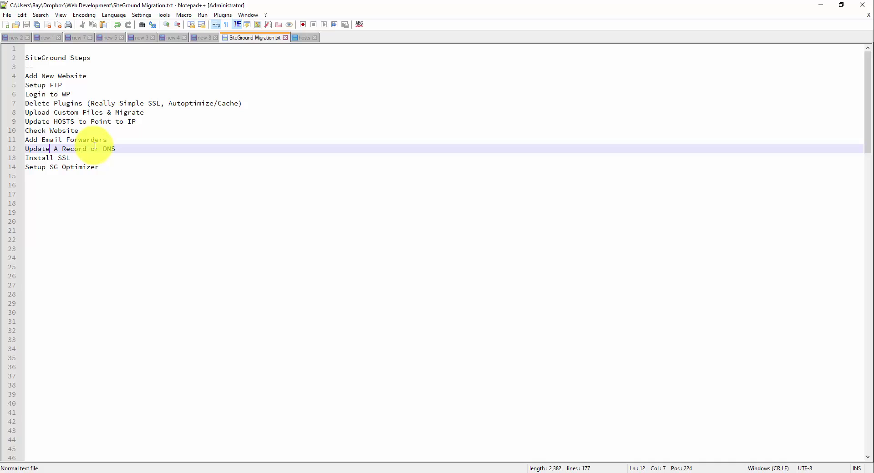
drag(54, 151, 89, 151)
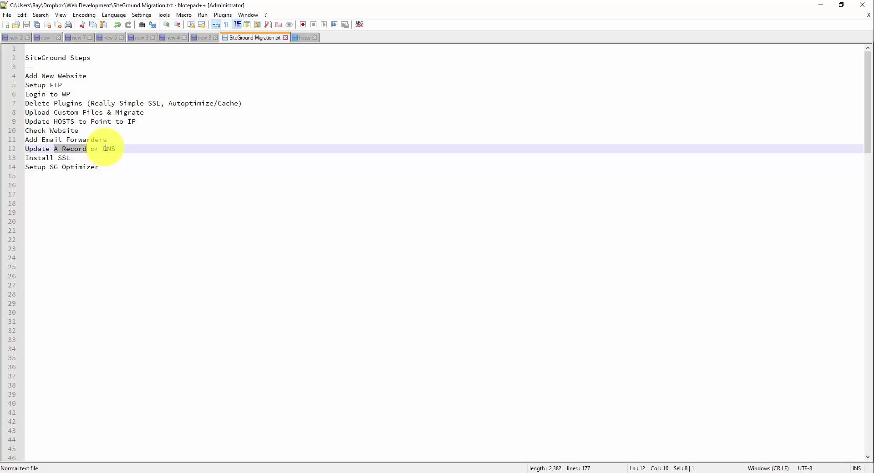
key(alt+Tab)
Correct the second nameserver to NS2.GIOWM1254.SITEGROUND.BIZ for d2brands.net, save, and confirm the update
click(645, 10)
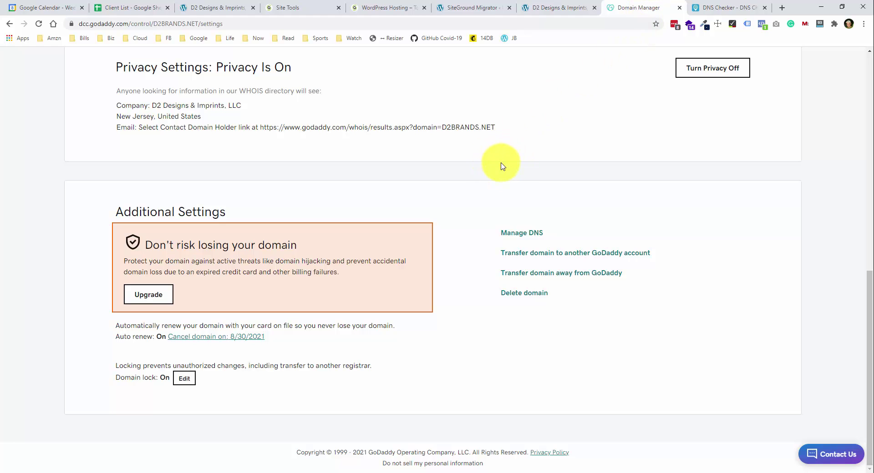
click(531, 237)
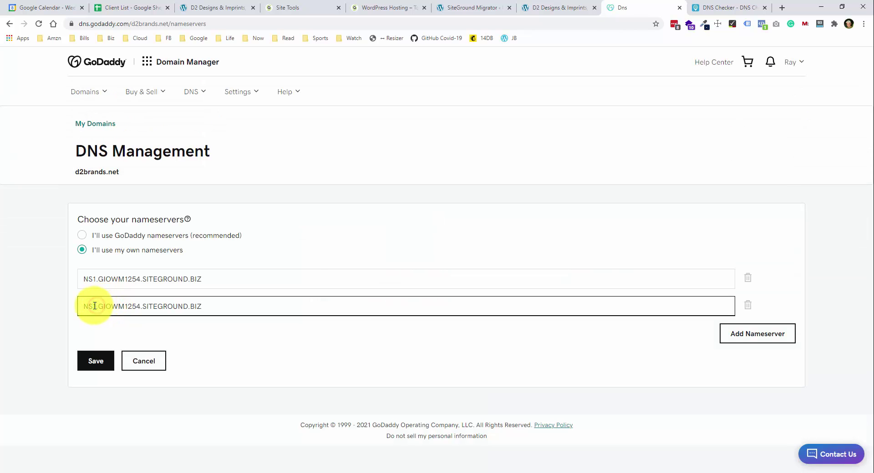
key(BackSpace)
text(2)
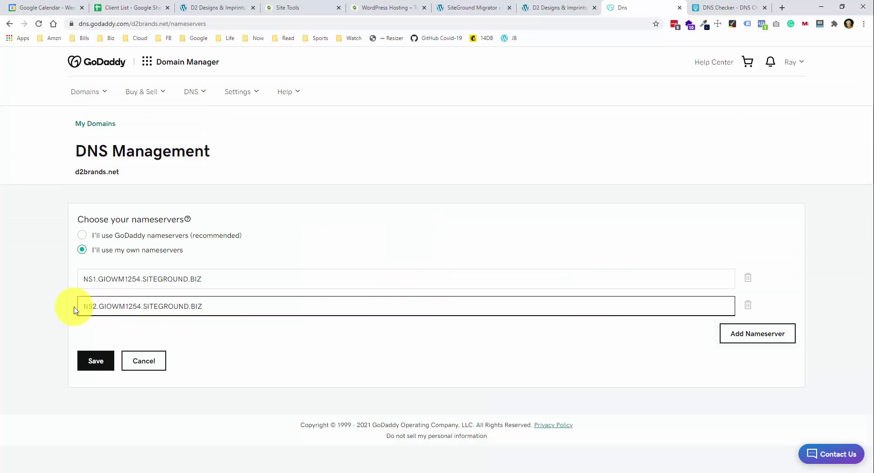
click(97, 362)
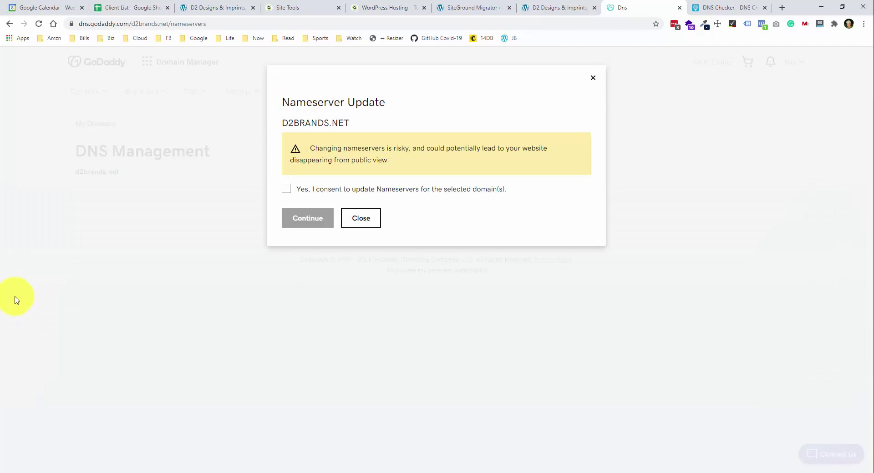
click(286, 189)
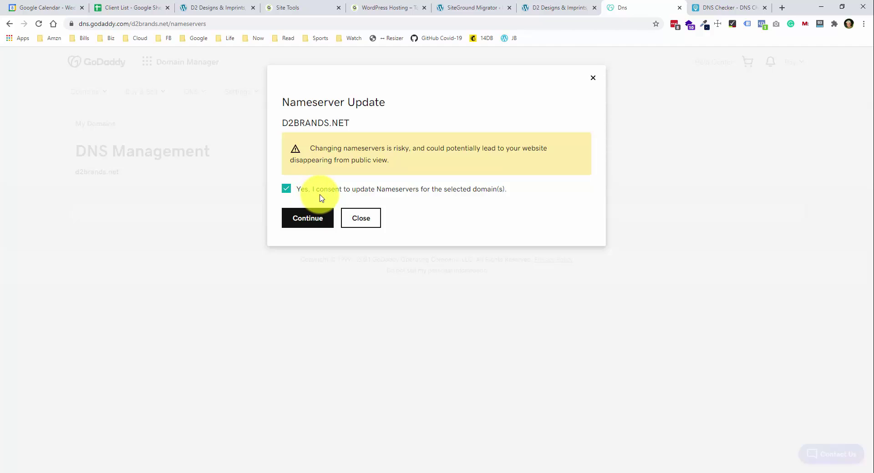
click(309, 223)
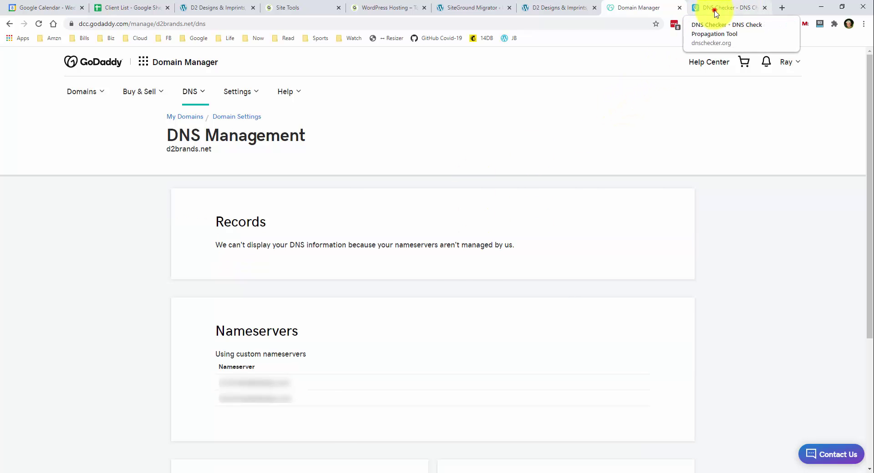
Run a worldwide NS record lookup for d2brands.net in DNS Checker, then mark the next checklist step
click(716, 11)
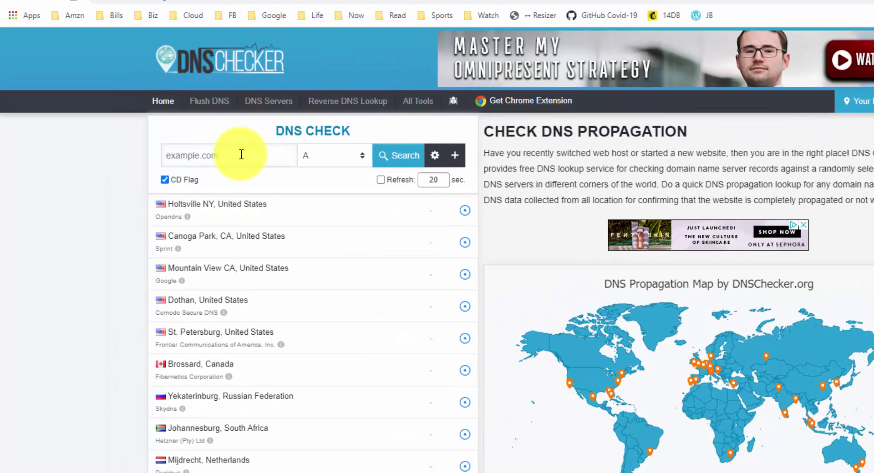
click(173, 139)
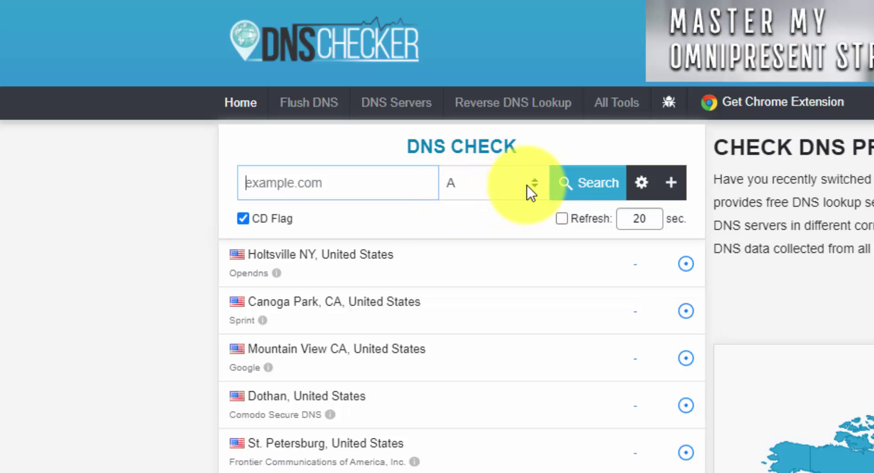
click(527, 185)
click(491, 275)
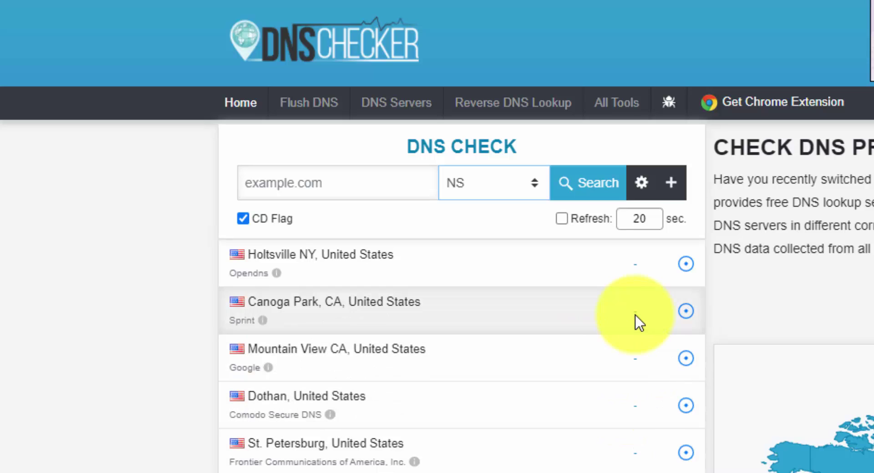
click(382, 177)
text(d2brands.net)
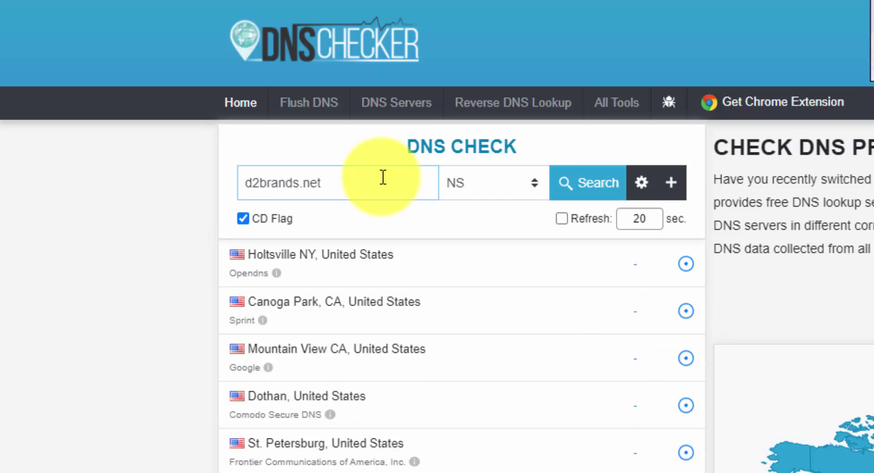
click(593, 182)
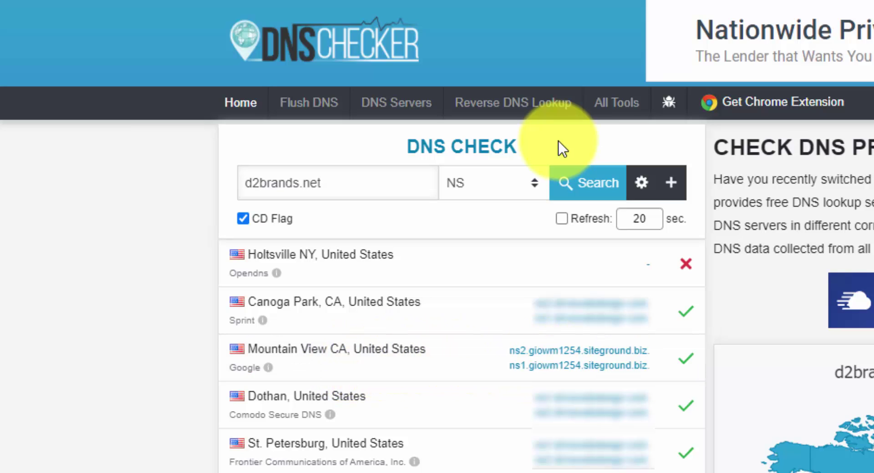
drag(241, 201, 156, 217)
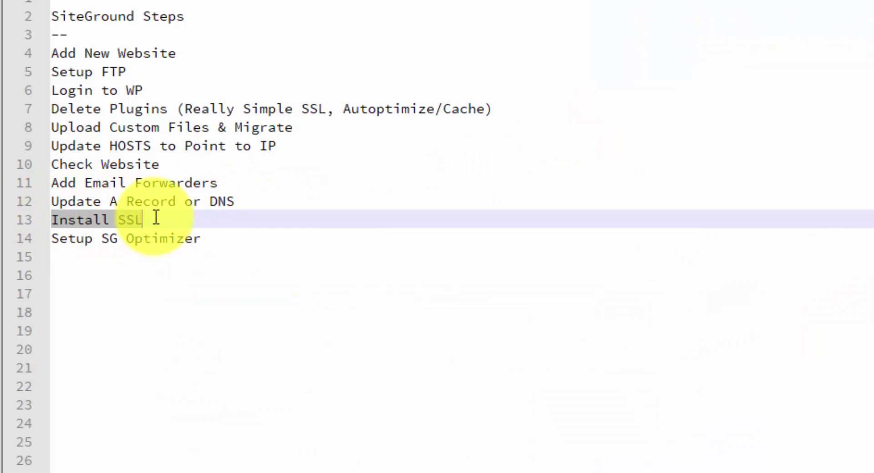
click(157, 217)
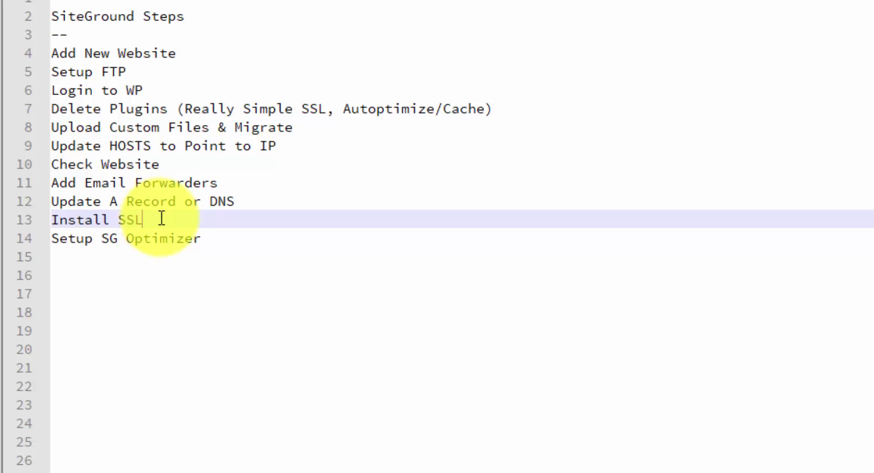
drag(53, 239, 203, 243)
click(224, 243)
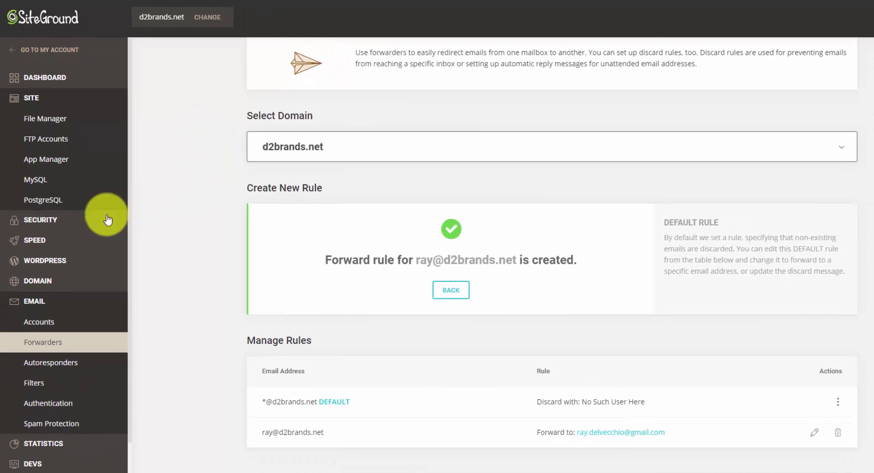
Request a Let's Encrypt certificate for d2brands.net in Security > SSL Manager
click(90, 221)
click(60, 263)
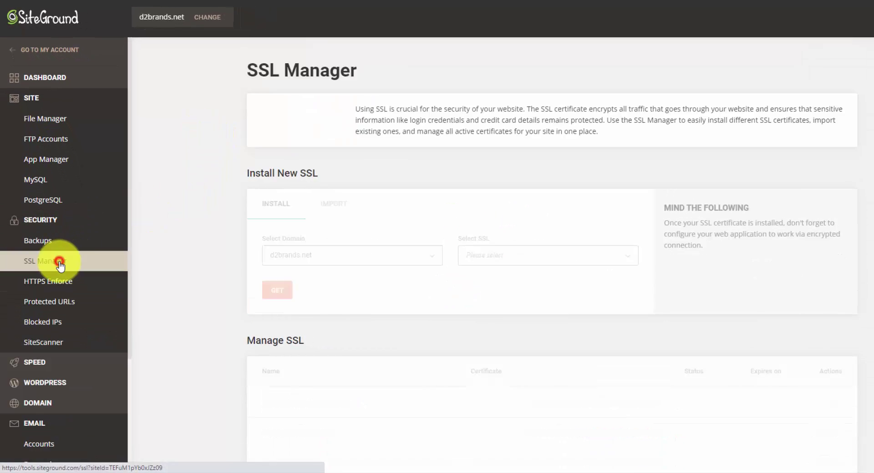
click(587, 259)
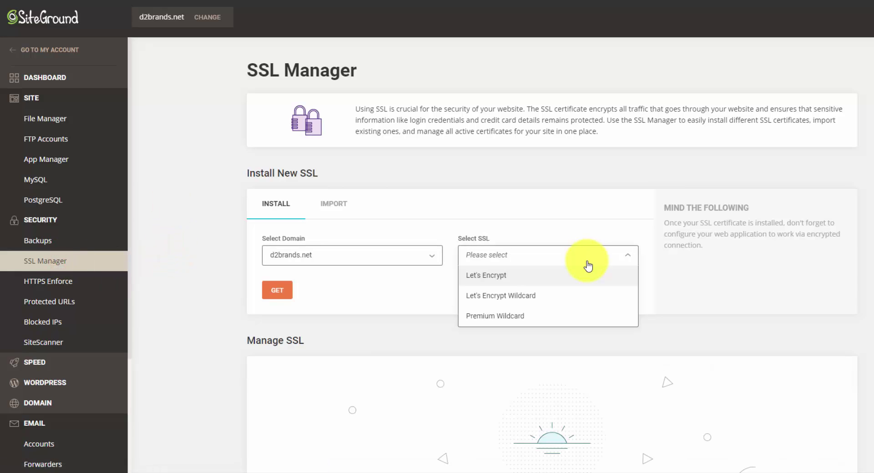
click(535, 281)
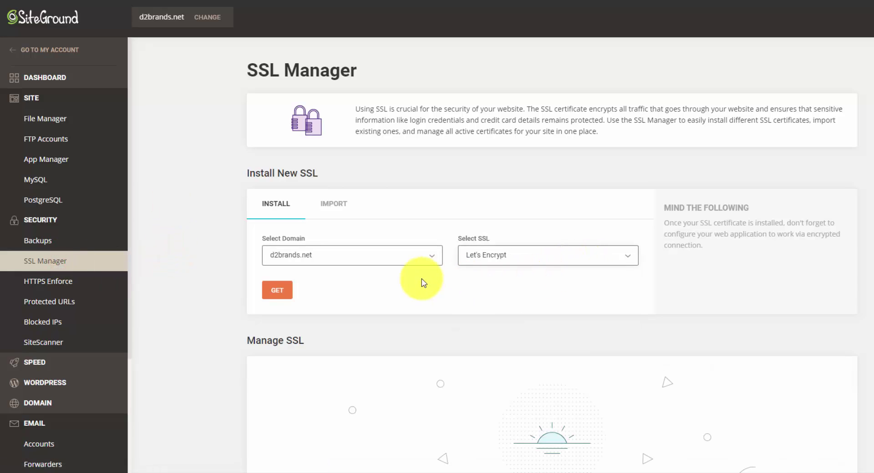
click(523, 257)
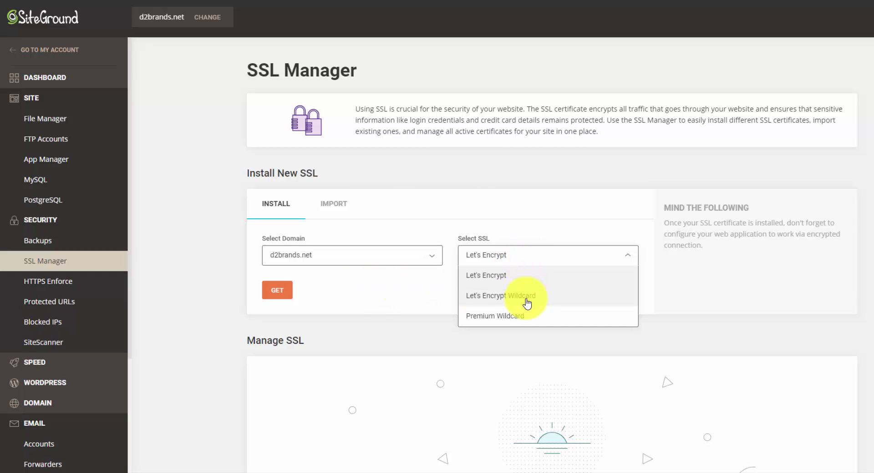
click(533, 276)
click(277, 290)
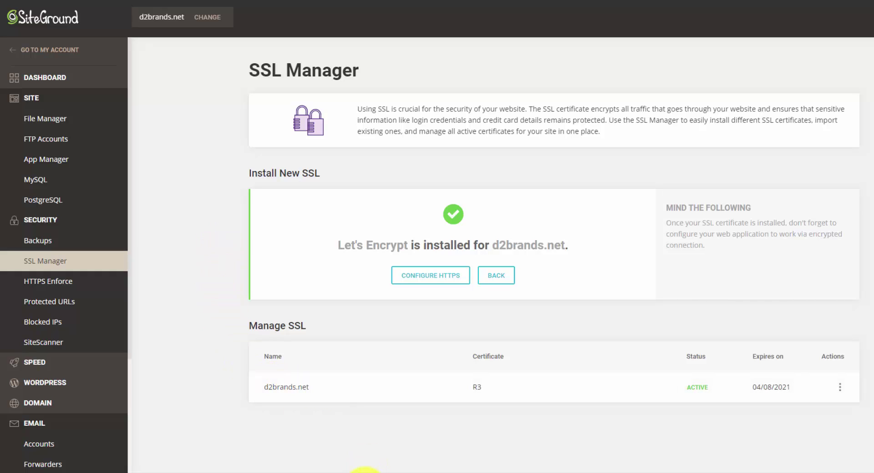
Bring up the hosts file and highlight the two 35.208.37.65 d2brands.net entries
click(364, 472)
click(343, 0)
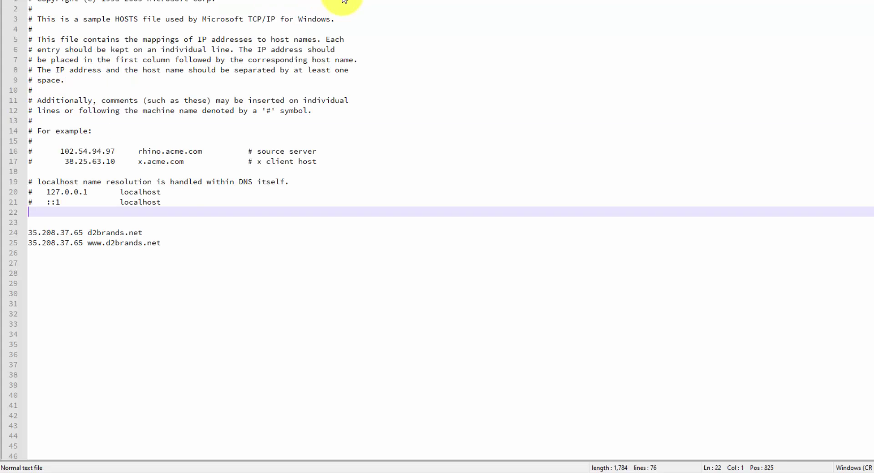
drag(146, 233, 33, 235)
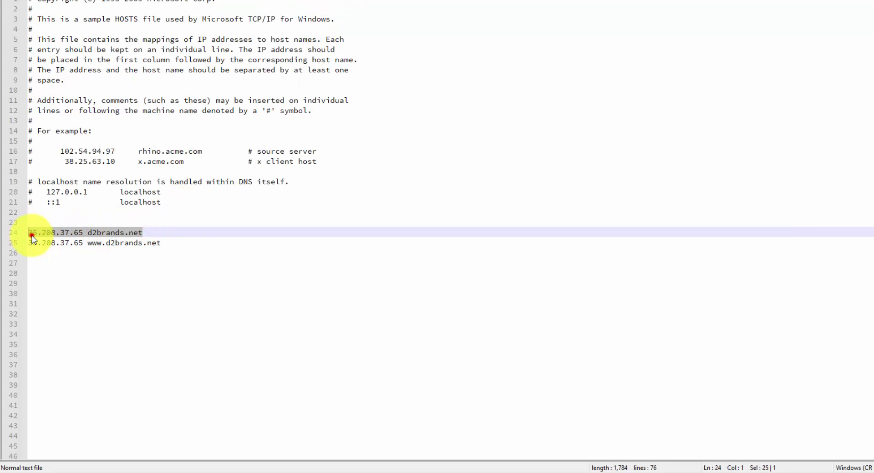
click(30, 235)
drag(29, 234, 85, 234)
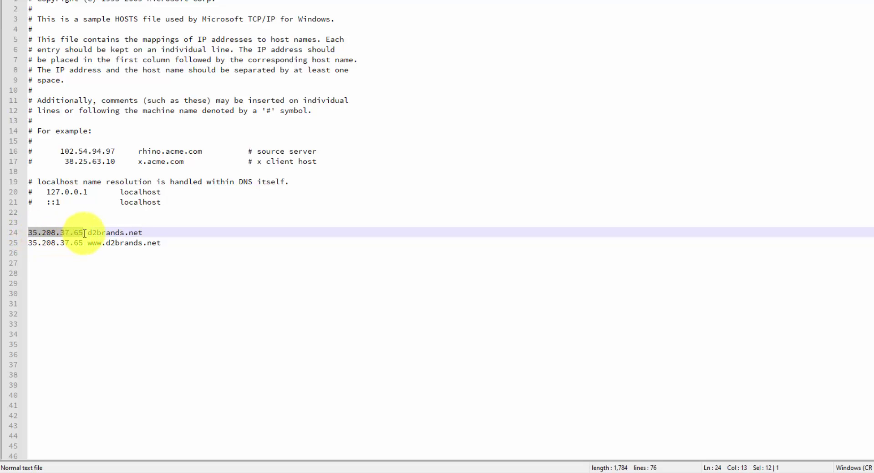
click(85, 233)
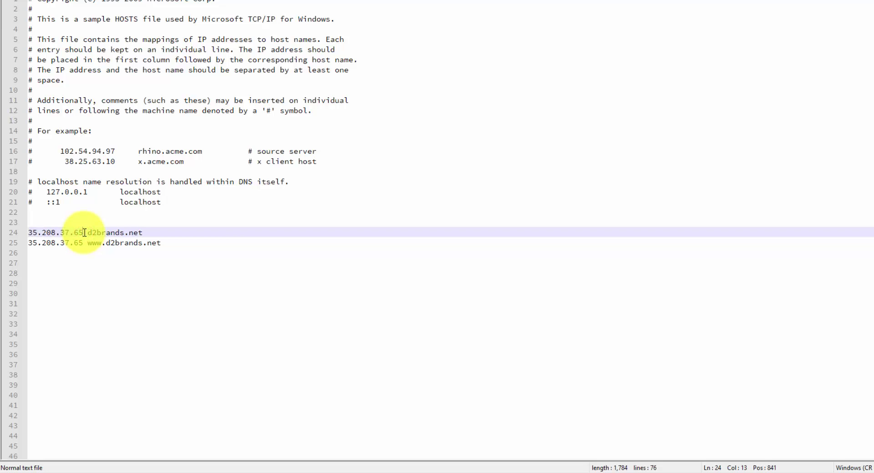
drag(30, 233, 179, 248)
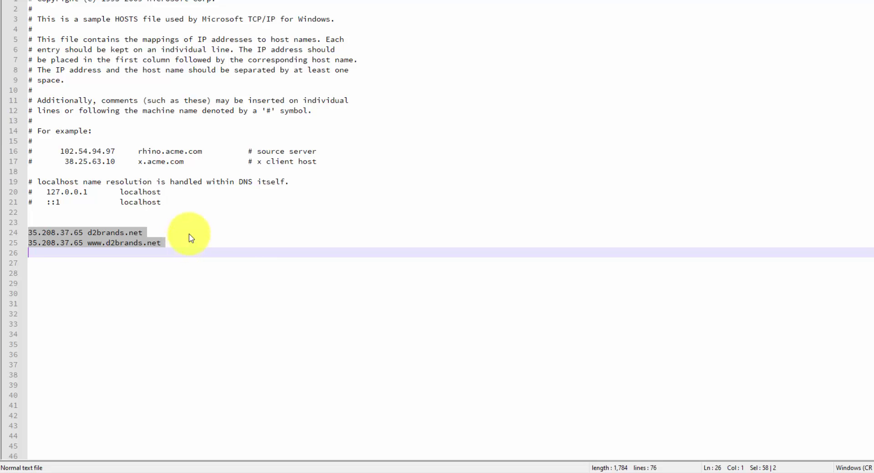
click(190, 233)
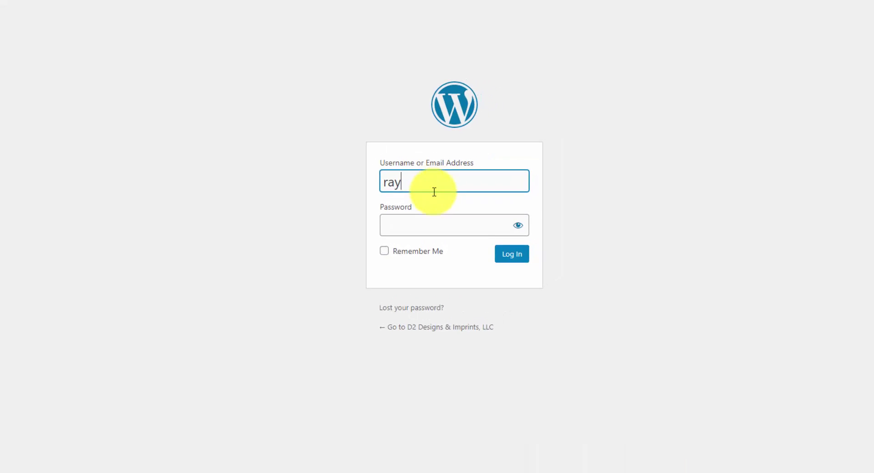
Sign in to the WordPress admin by pasting the account password
click(394, 239)
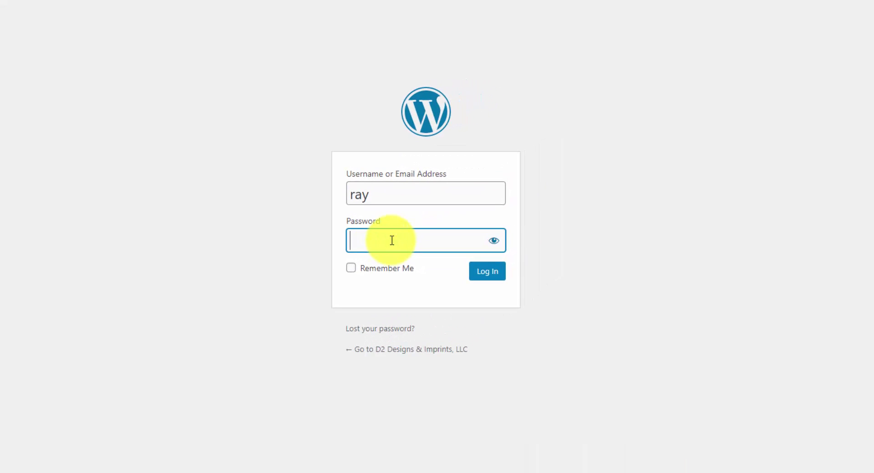
key(ctrl+v)
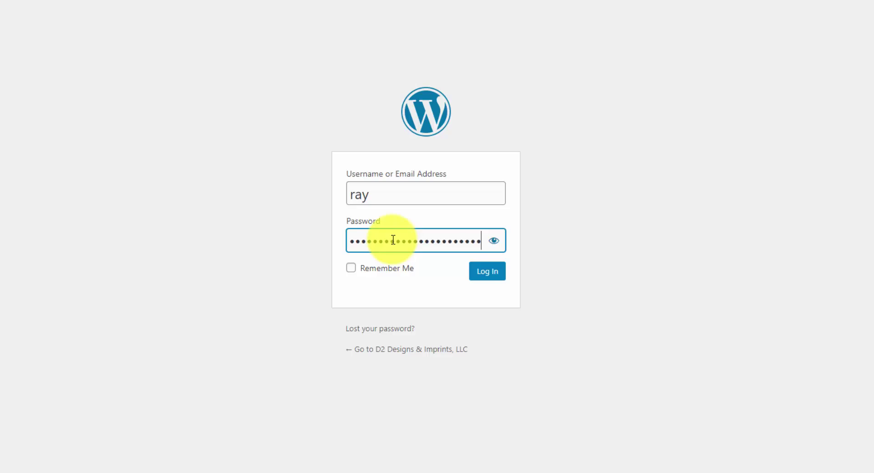
click(495, 272)
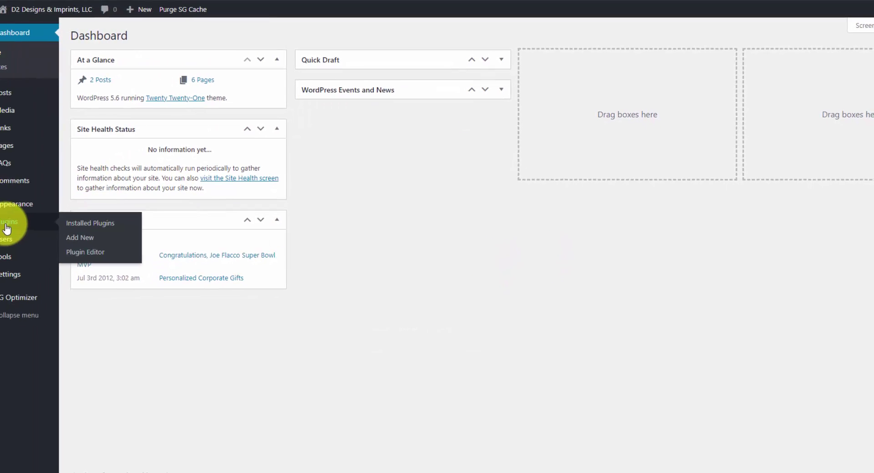
Show Installed Plugins and check the missing SiteGround Migrator file notice
click(29, 222)
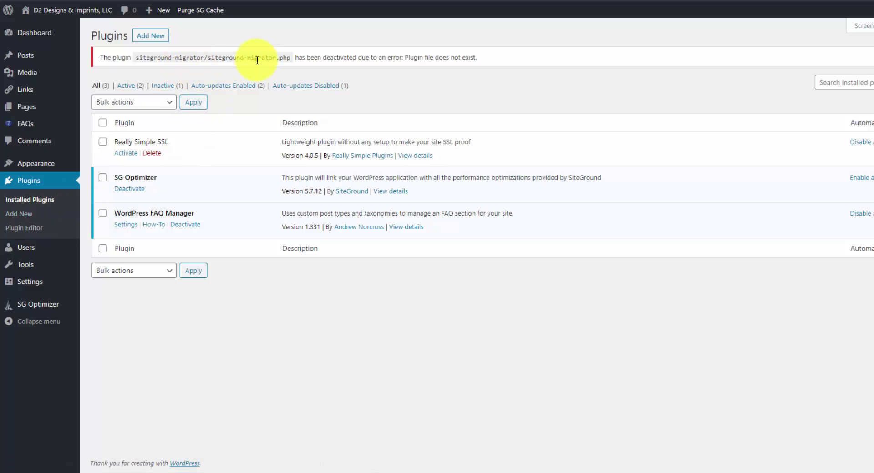
drag(206, 58, 490, 62)
click(489, 59)
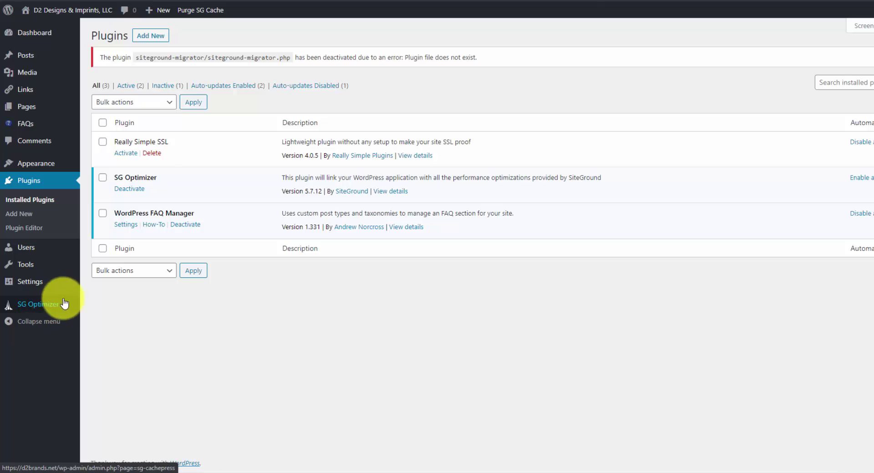
Delete Really Simple SSL, then enable and confirm Force HTTPS in SG Optimizer's Environment Optimization
click(152, 152)
click(532, 33)
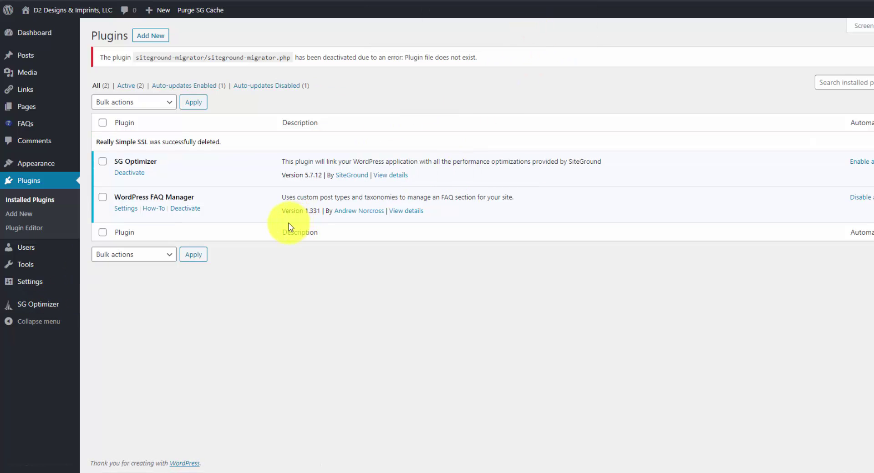
mouse_move(53, 287)
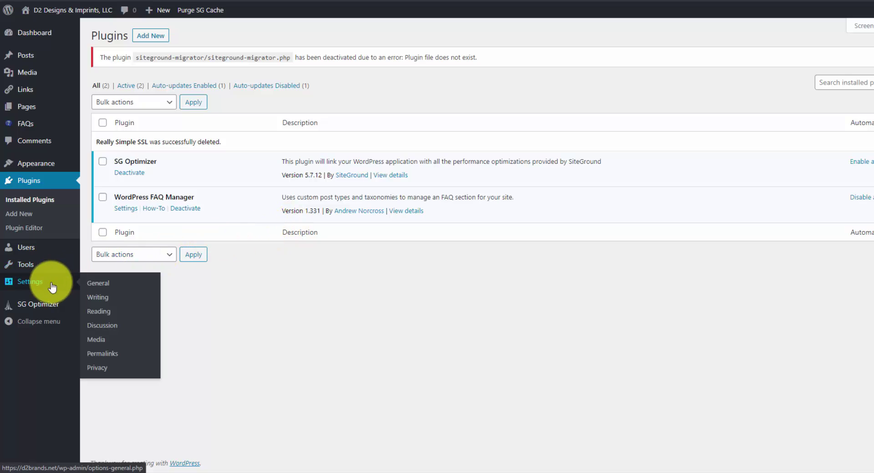
click(53, 303)
click(380, 240)
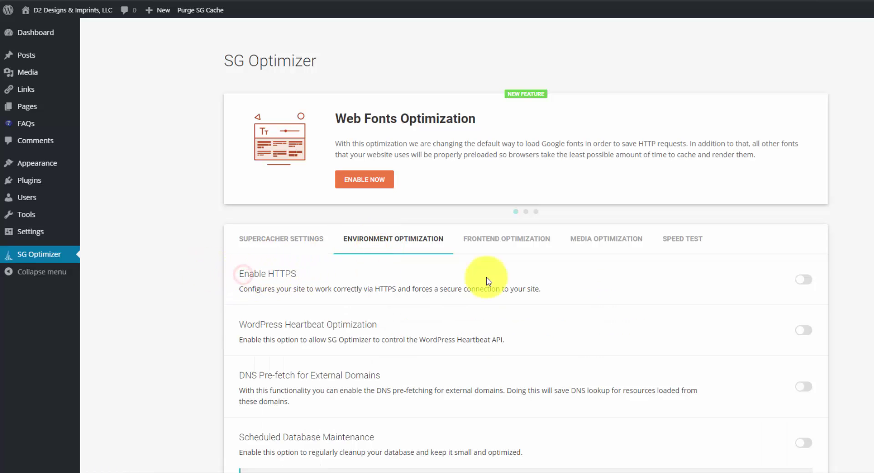
click(806, 286)
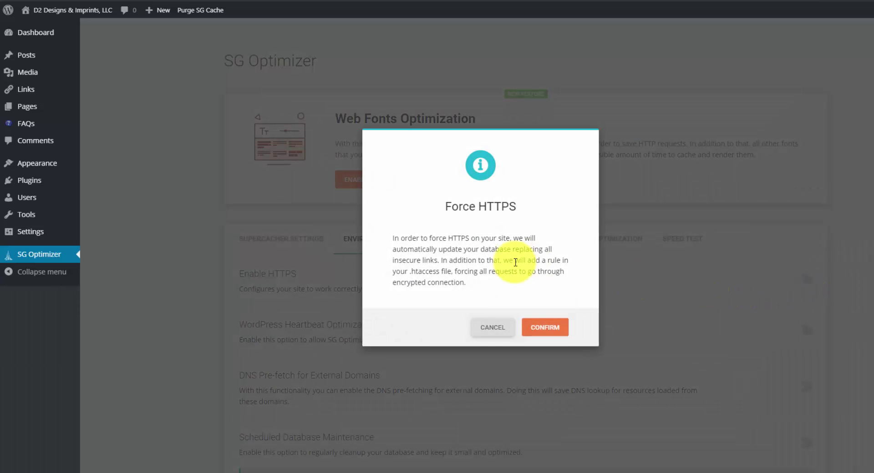
click(546, 329)
scroll(578, 296, down, 8)
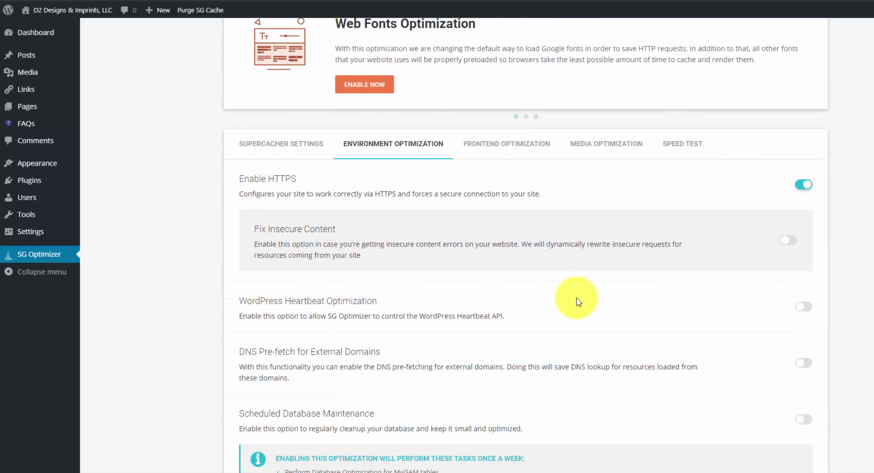
scroll(580, 301, down, 3)
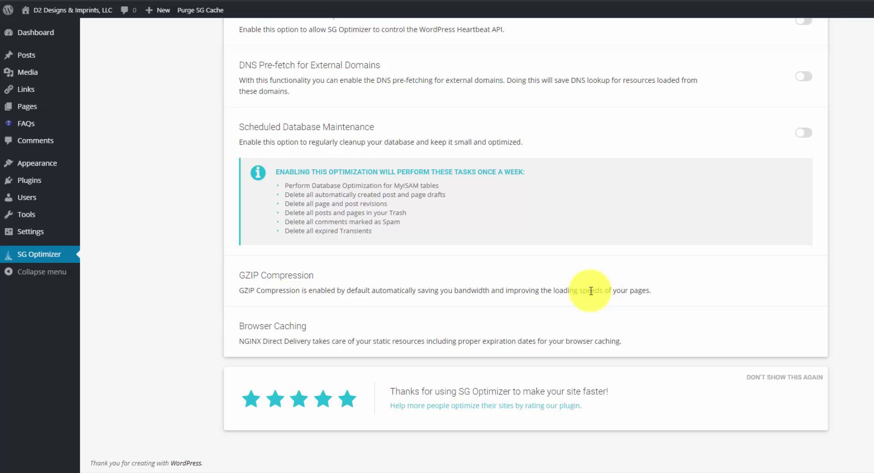
scroll(590, 291, up, 6)
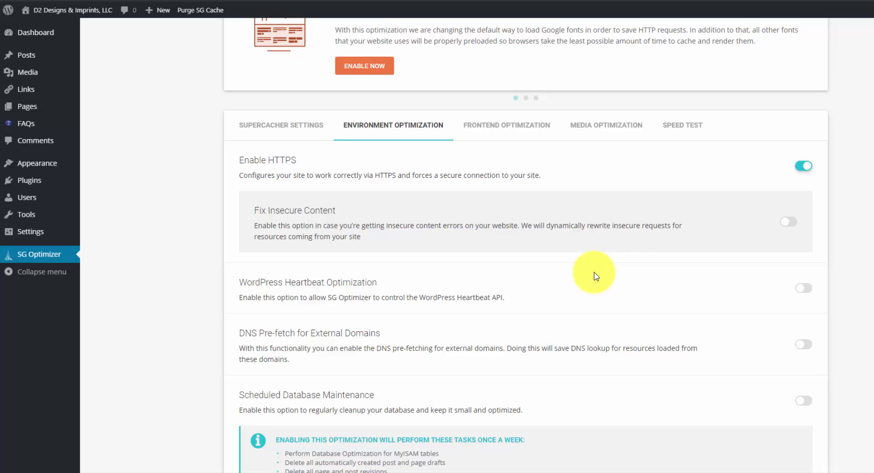
Review SG Optimizer's Frontend Optimization minify, combine and font toggles, leaving all off
click(517, 137)
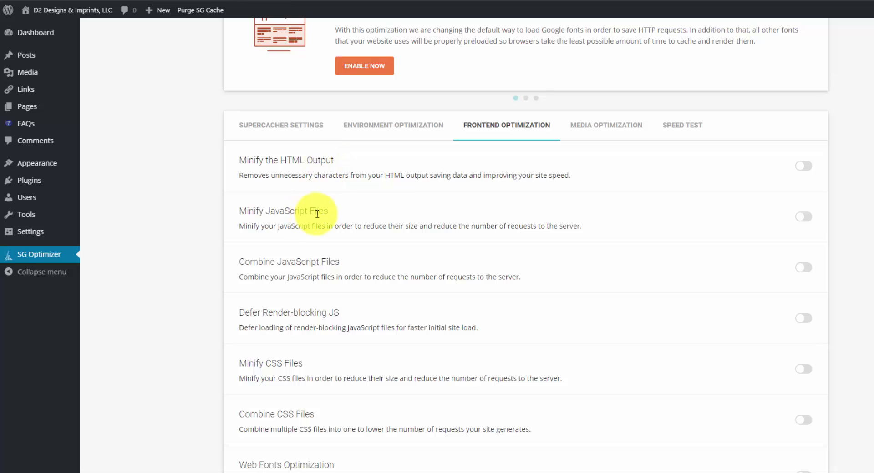
scroll(320, 222, down, 1)
scroll(320, 222, down, 1)
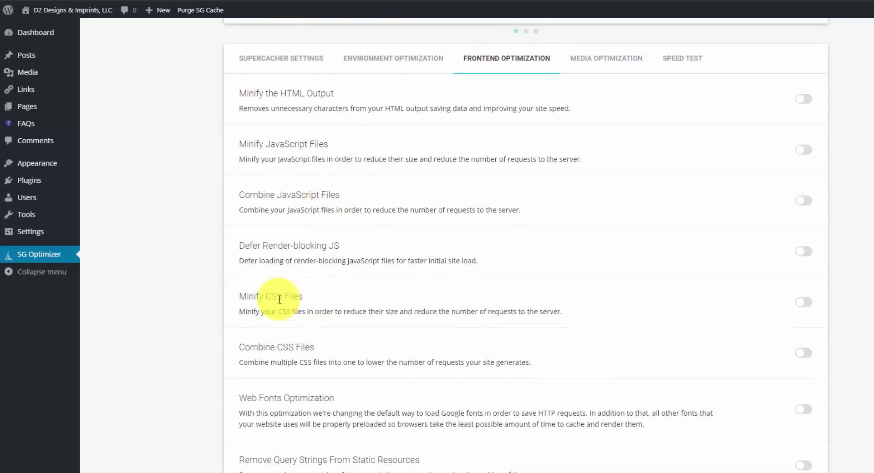
drag(266, 296, 303, 297)
click(303, 298)
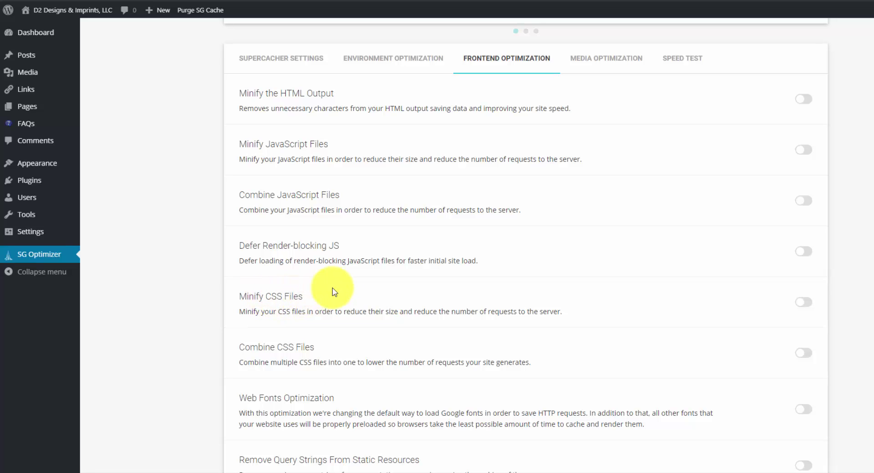
scroll(407, 273, down, 2)
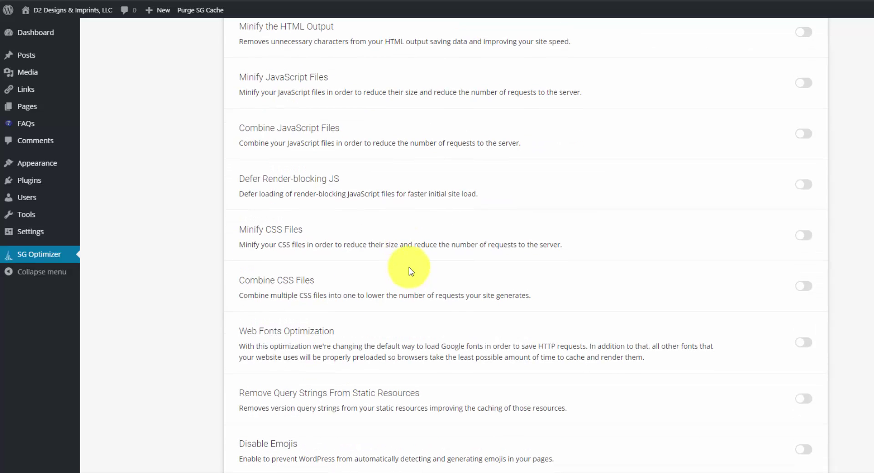
scroll(412, 271, down, 2)
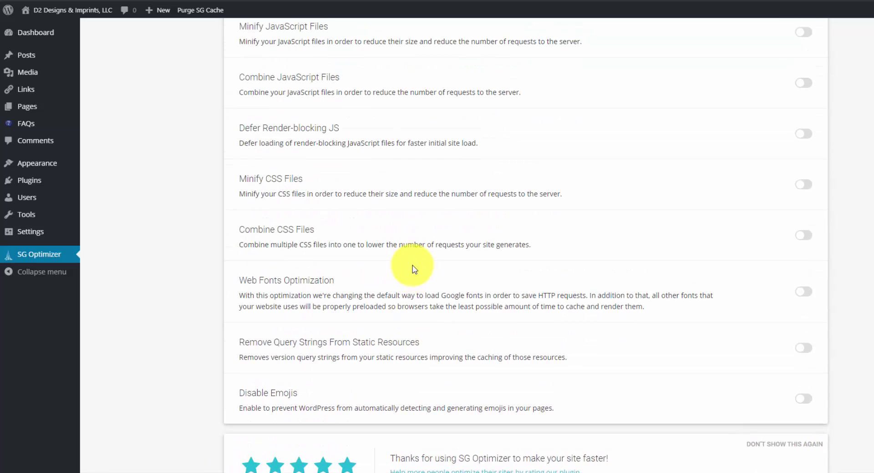
scroll(414, 268, up, 4)
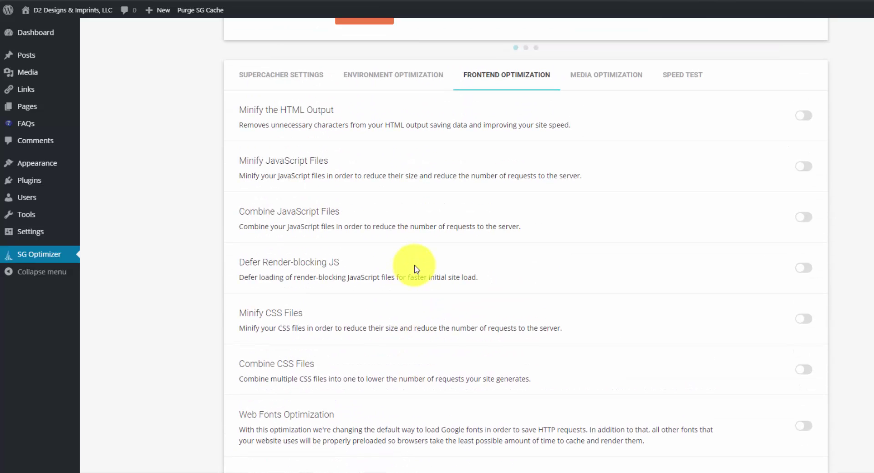
Turn on Lazy Load Media under SG Optimizer's Media Optimization tab
scroll(501, 204, up, 2)
click(600, 143)
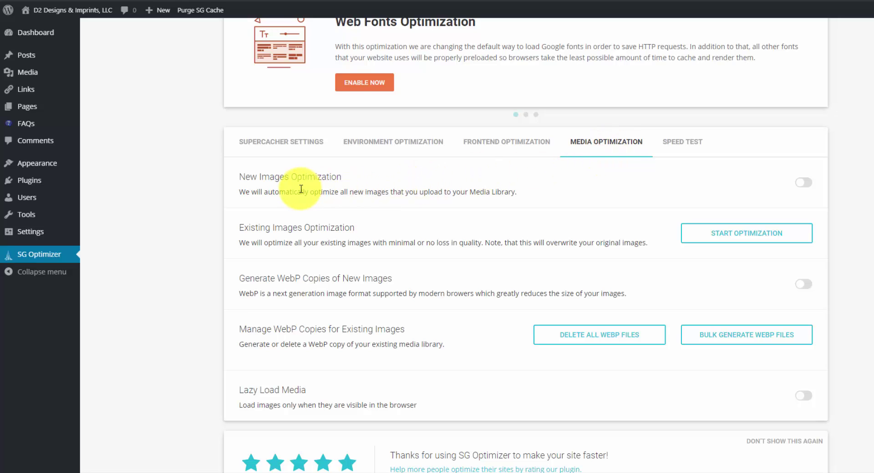
scroll(336, 191, down, 2)
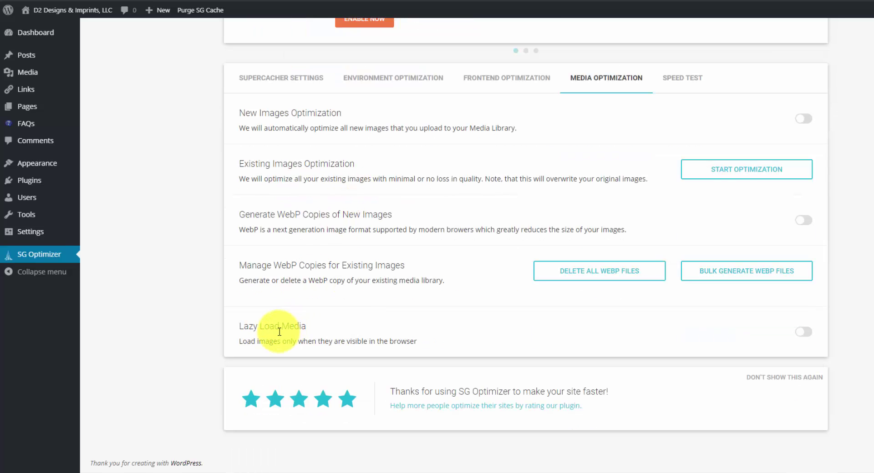
click(803, 332)
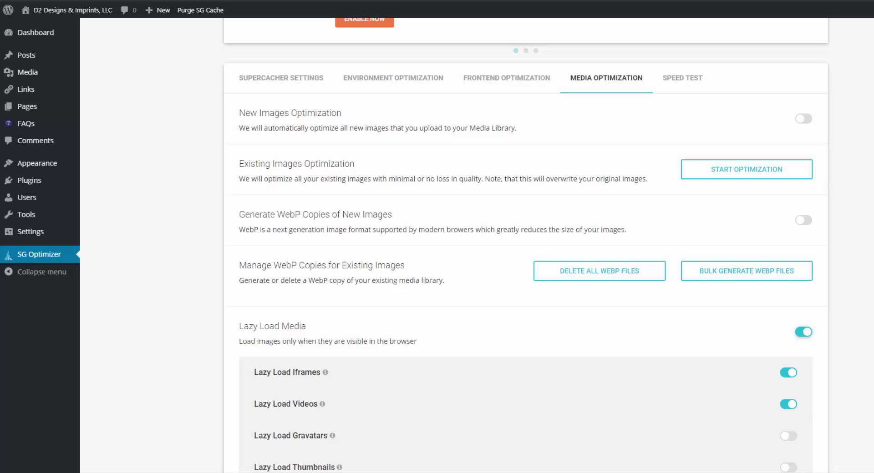
scroll(550, 172, up, 3)
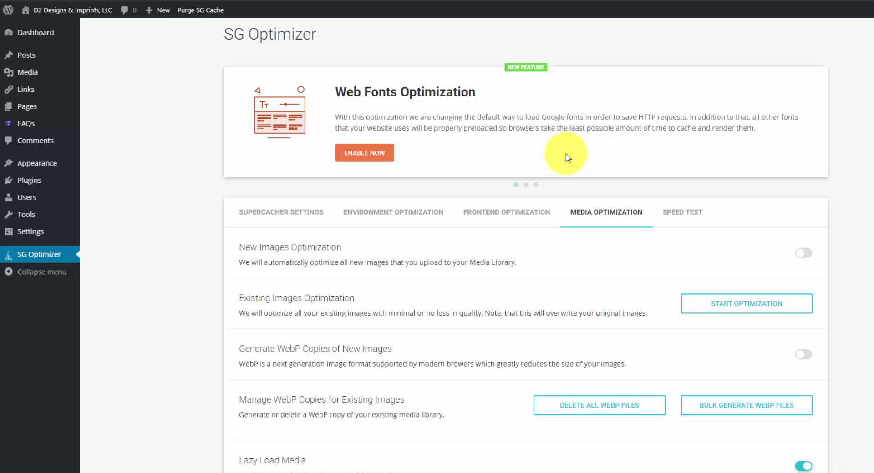
Open the live d2brands.net site and inspect its valid SSL certificate from the padlock
click(73, 10)
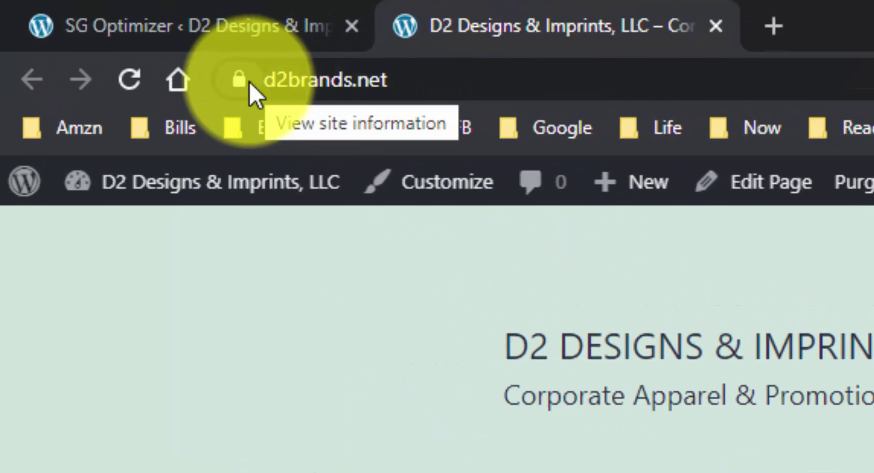
click(248, 83)
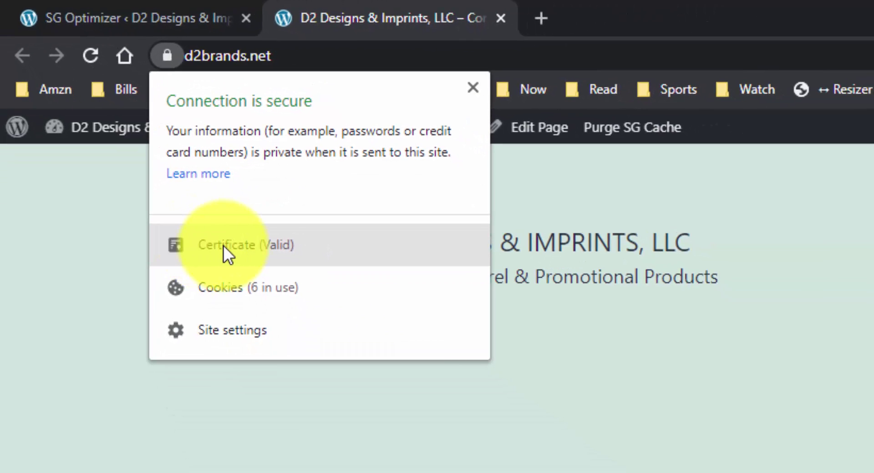
click(223, 245)
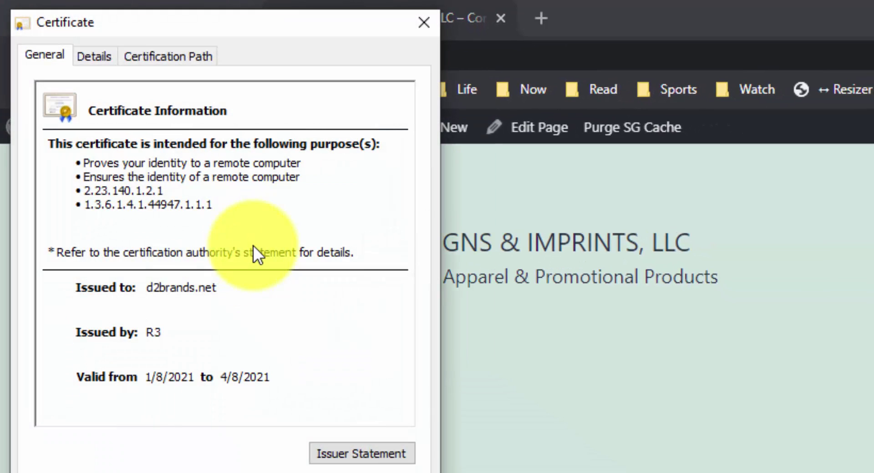
click(425, 23)
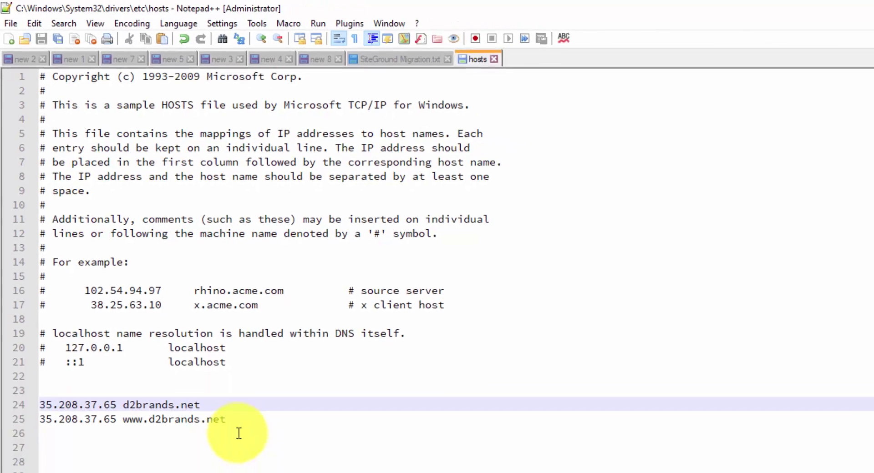
click(213, 374)
drag(245, 380, 70, 357)
key(shift+Down)
key(shift+End)
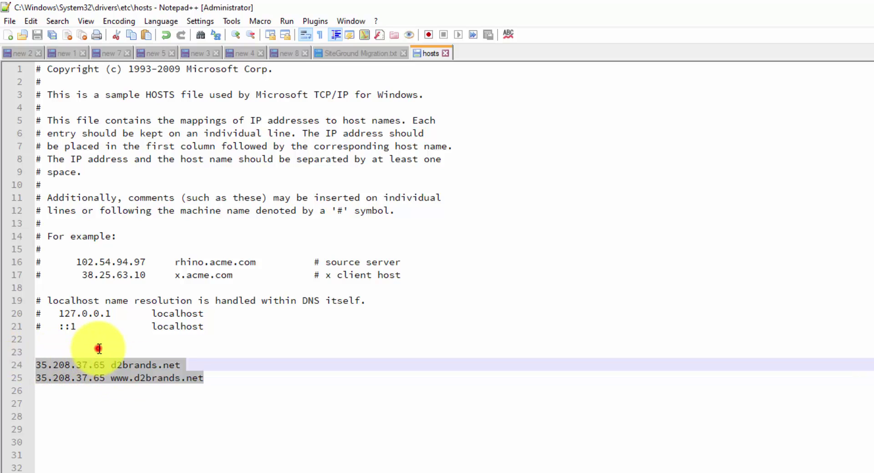
click(107, 352)
Open Chrome DevTools' Network panel on the site and reload to capture requests
key(alt+Tab)
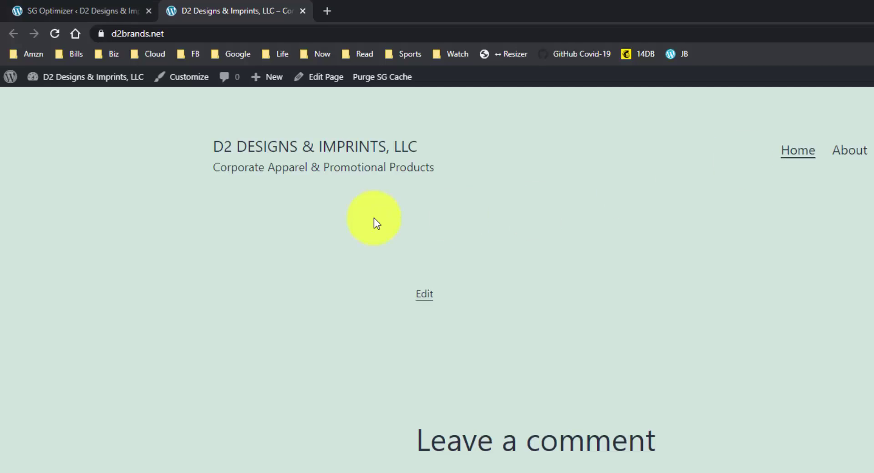
right_click(221, 245)
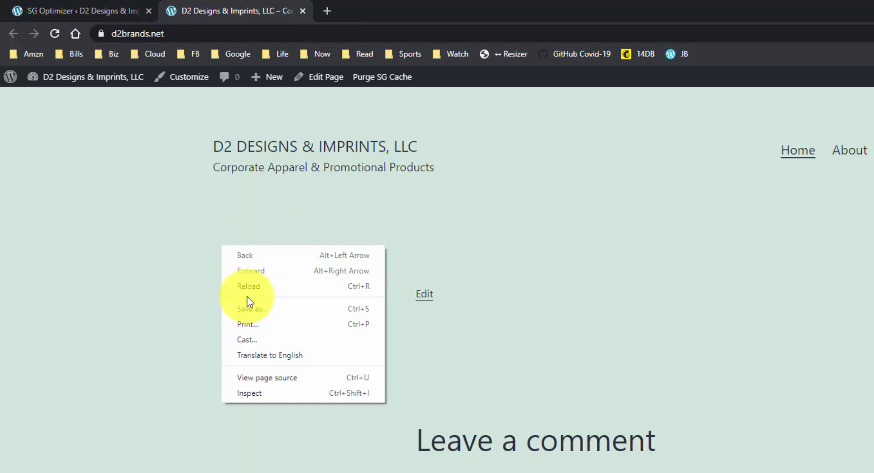
click(269, 394)
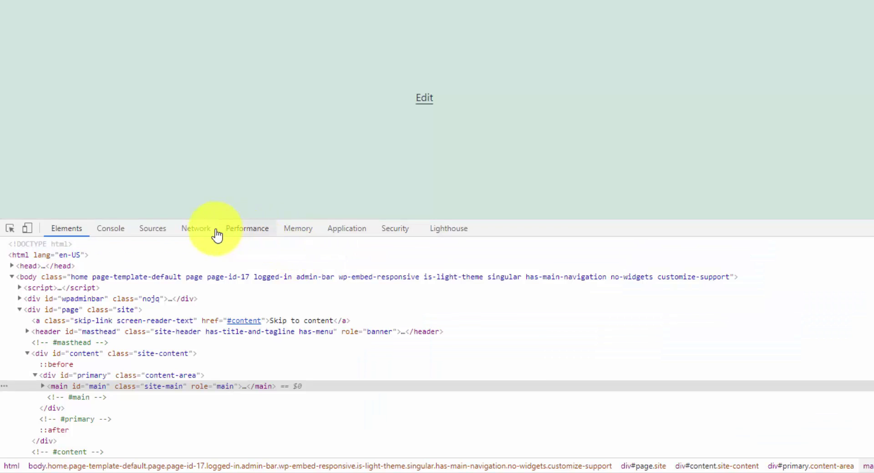
click(216, 231)
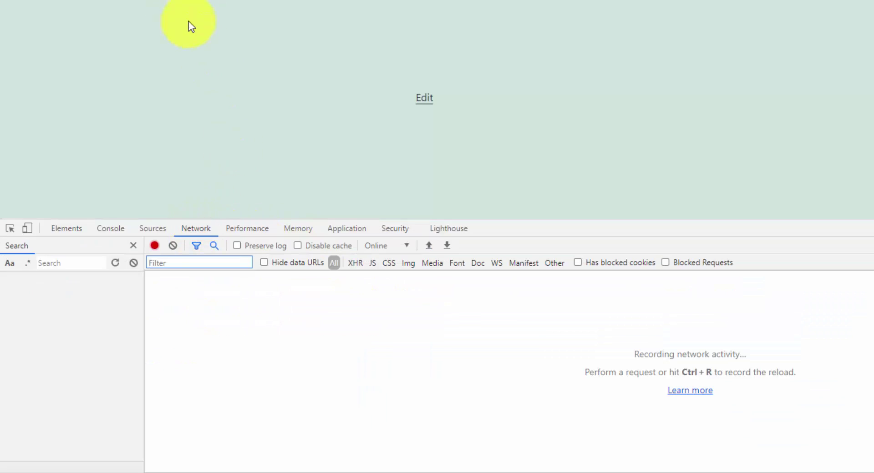
key(ctrl+r)
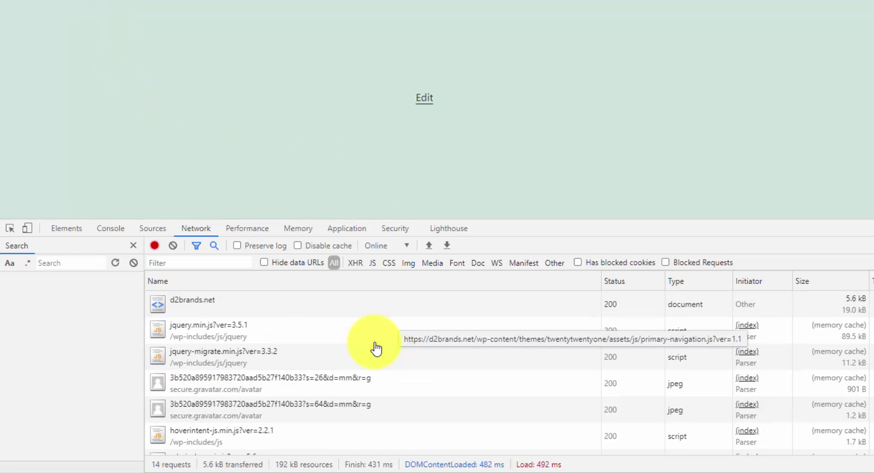
Check jquery.min.js headers showing remote address 35.208.37.65:443
click(273, 337)
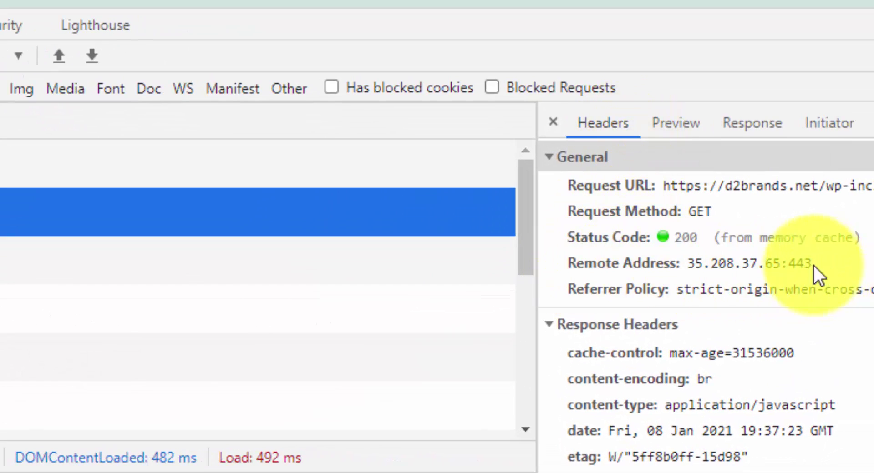
triple_click(690, 264)
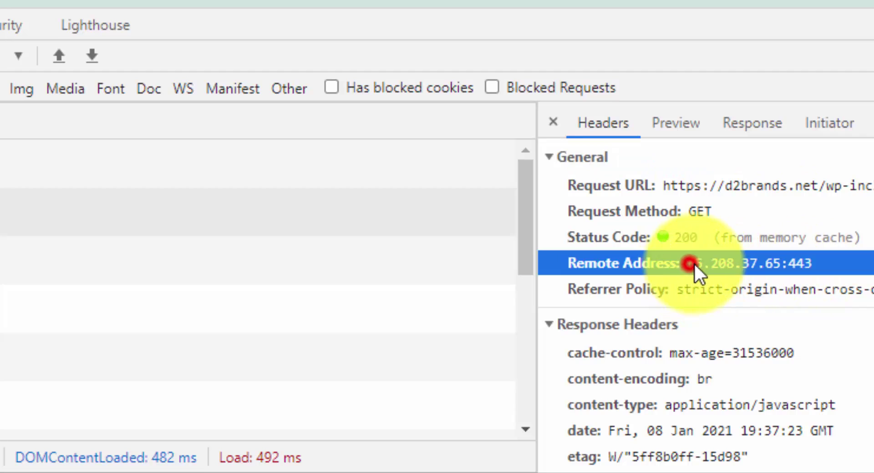
click(780, 264)
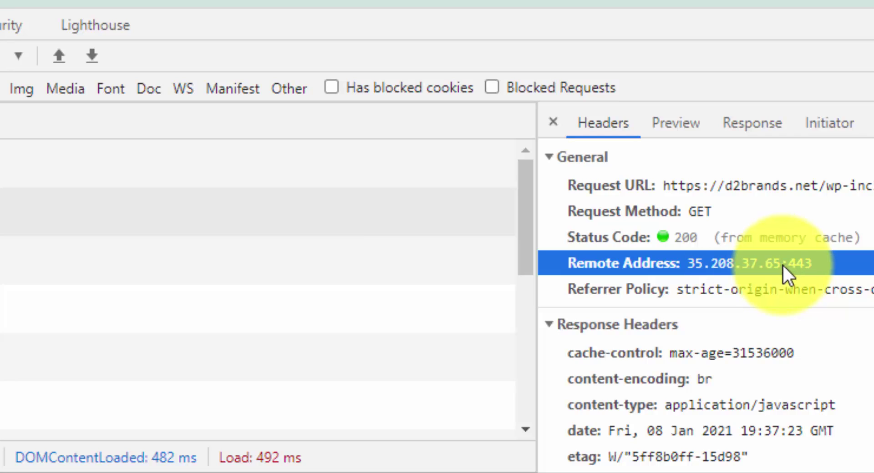